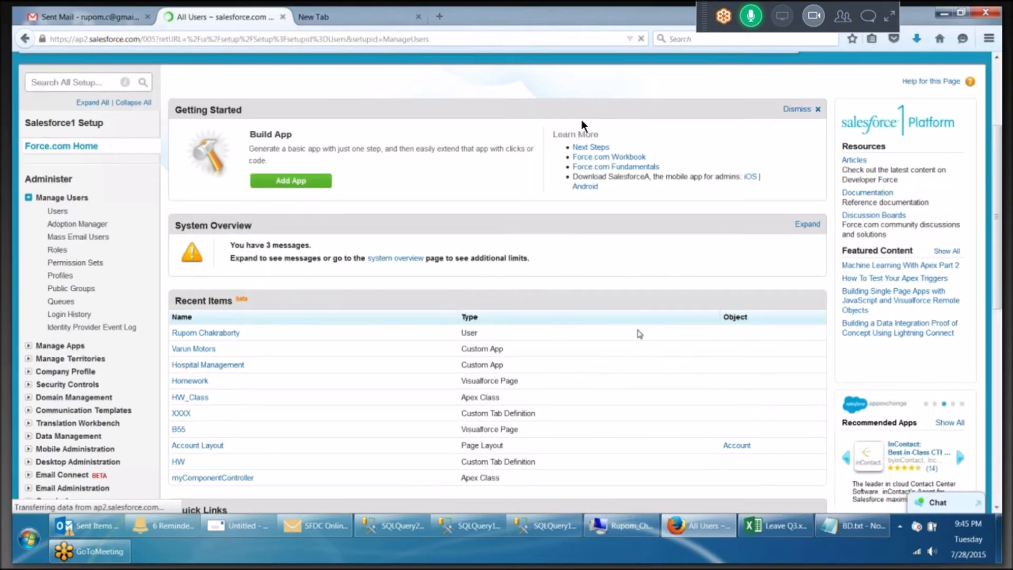
key("alt+Tab")
key("alt+Tab")
key("alt+Tab")
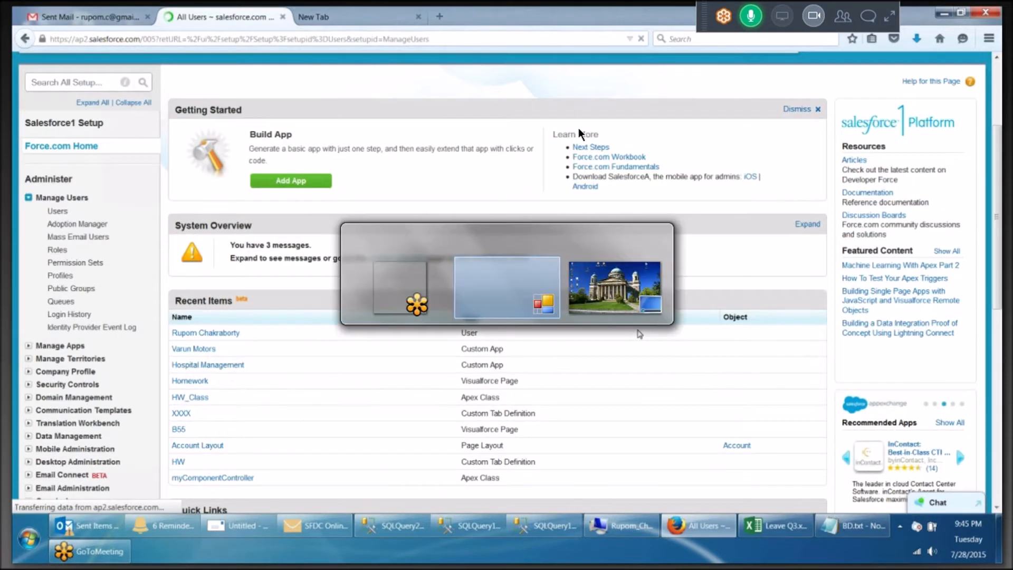
key("alt+Tab")
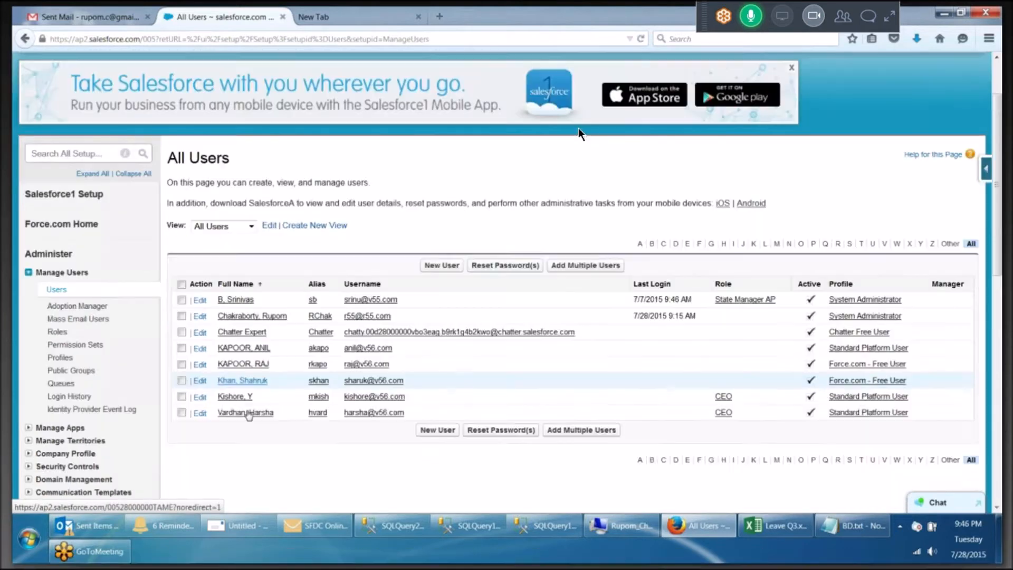
Start a new user record and fill in the person's first name, last name, alias, email, username and nickname
left_click(445, 270)
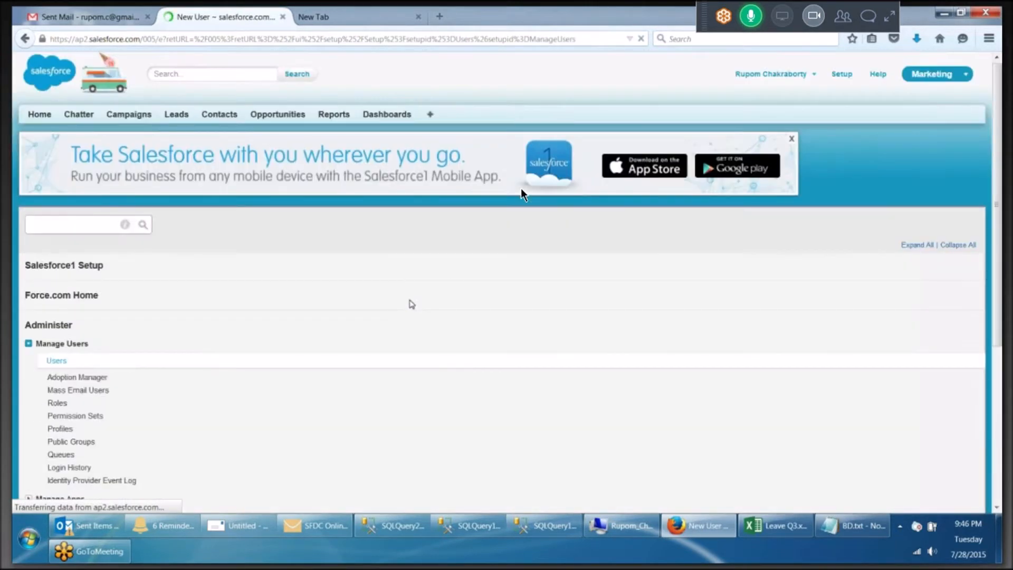
type("Vanket")
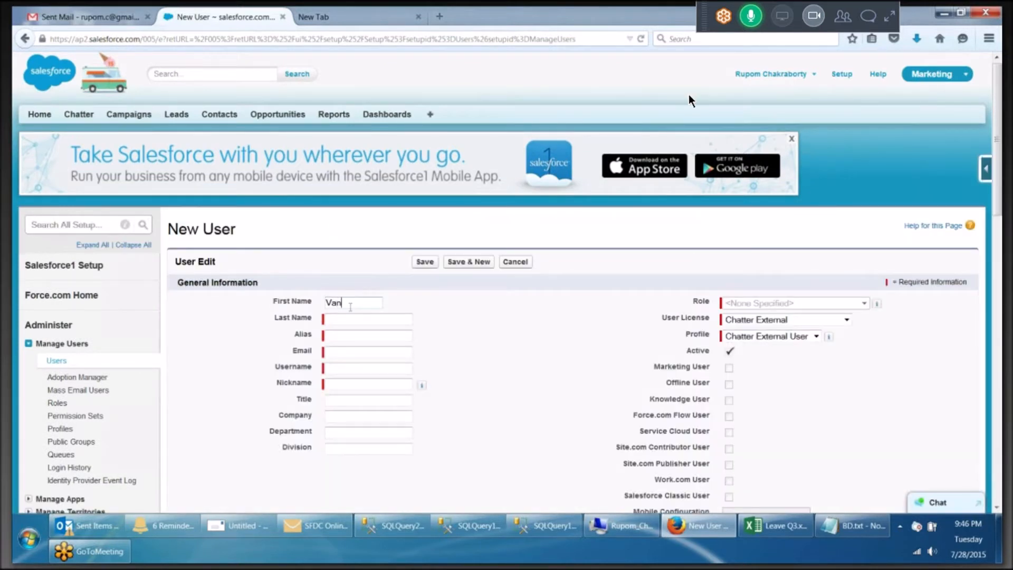
left_click(352, 320)
type("g")
key("BackSpace")
type("G")
key("Tab")
type("VG")
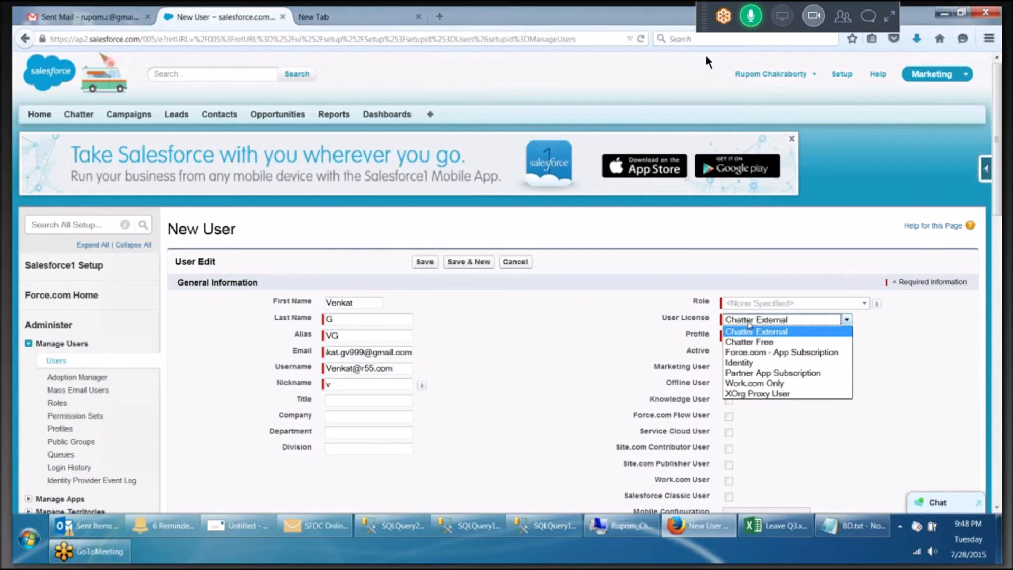
Assign the new user the Work.com Only license, the Work.com Only User profile and the CEO role
left_click(751, 16)
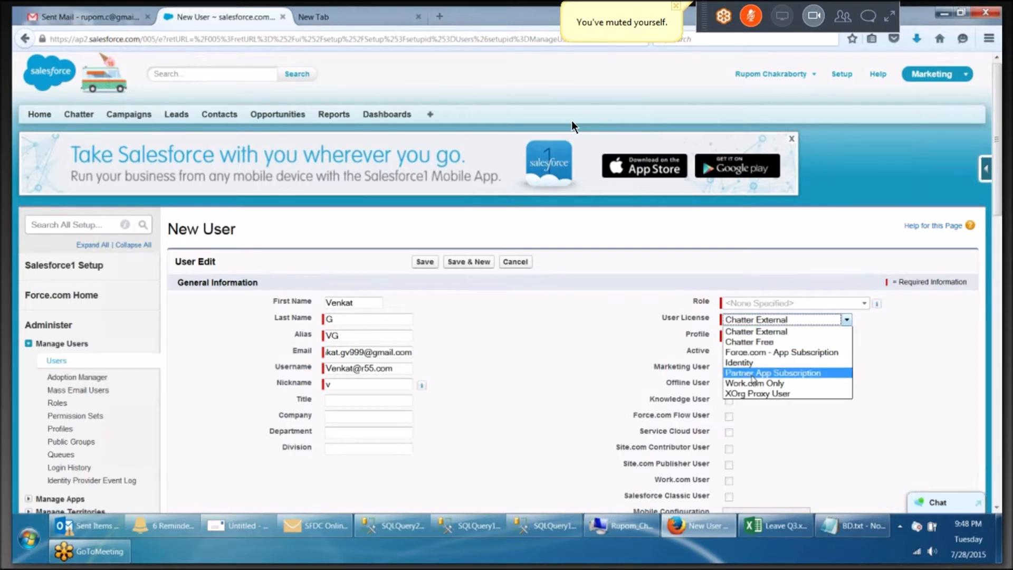
left_click(754, 384)
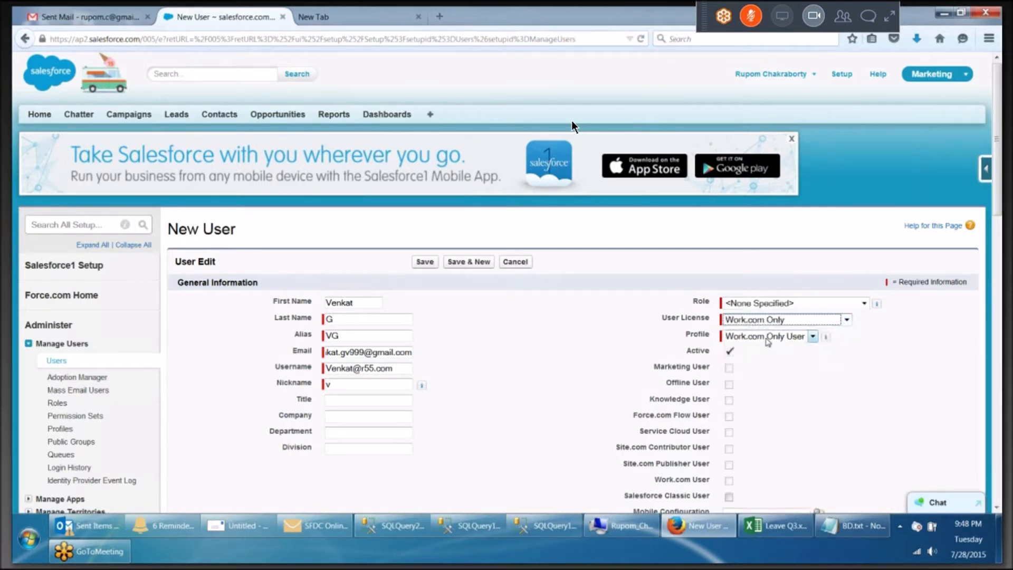
left_click(767, 339)
left_click(772, 323)
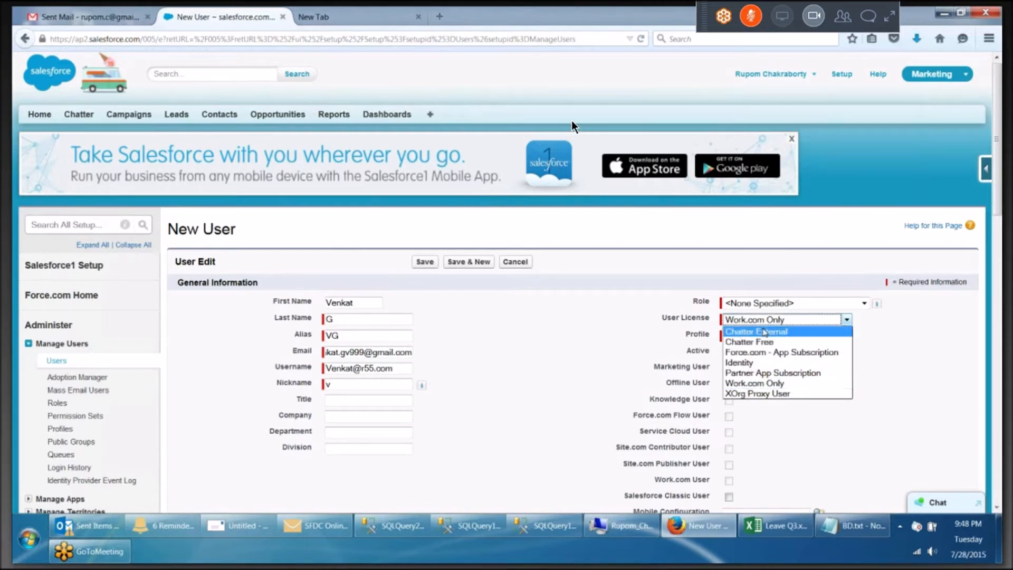
left_click(809, 450)
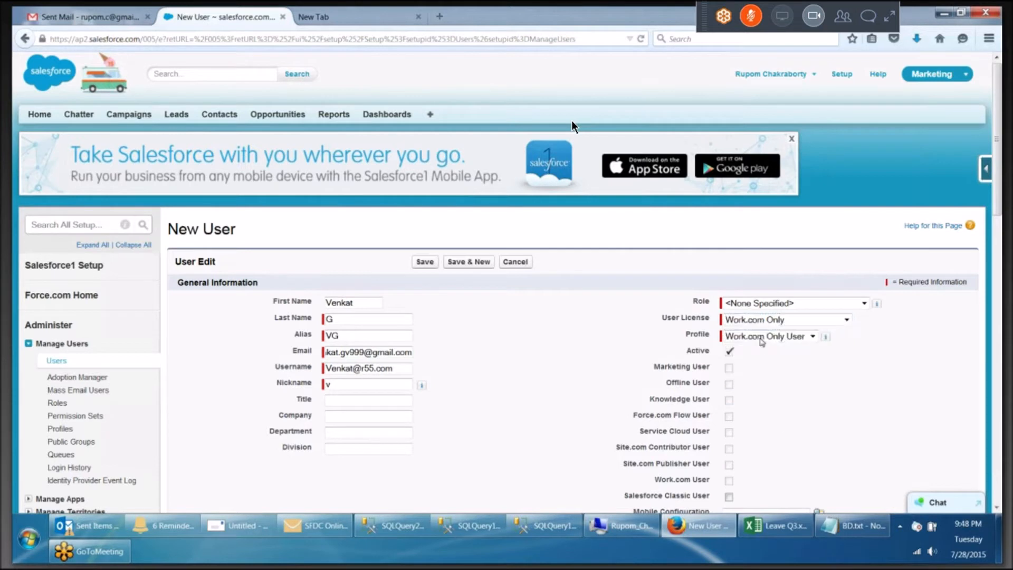
left_click(762, 303)
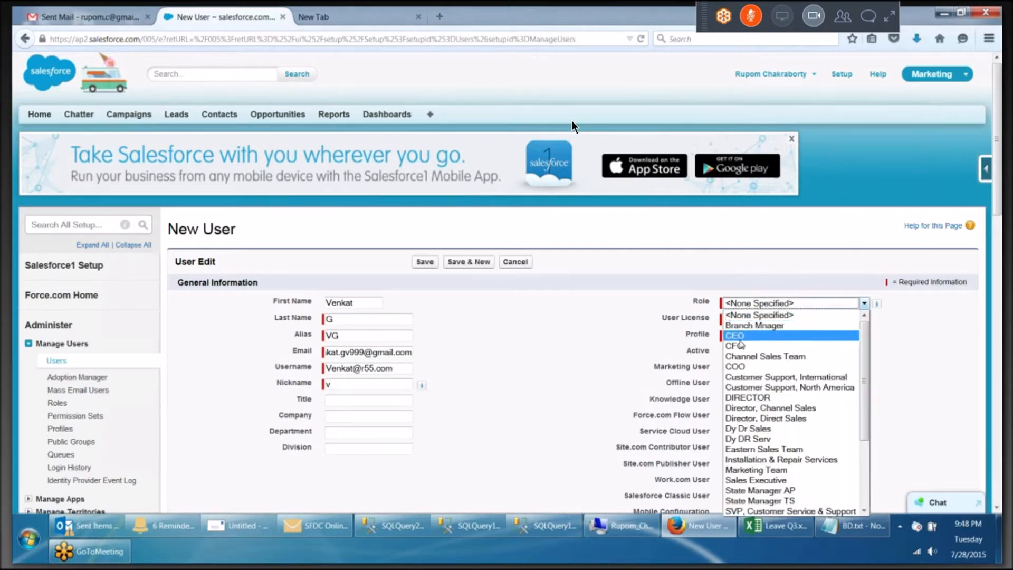
left_click(740, 340)
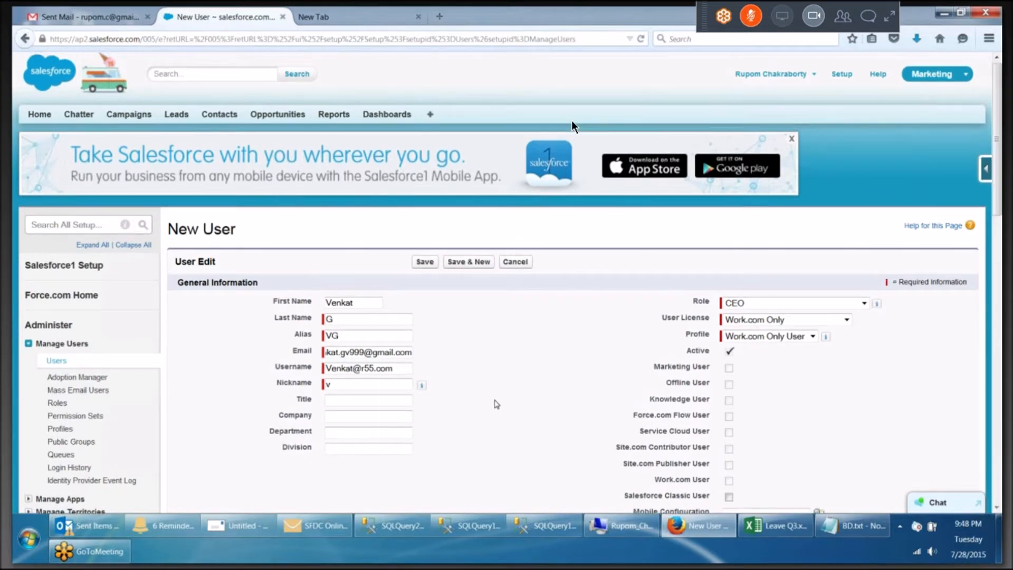
Fill in the new user's mailing address with the city, state, postal code and country
scroll(571, 121, "down", 3)
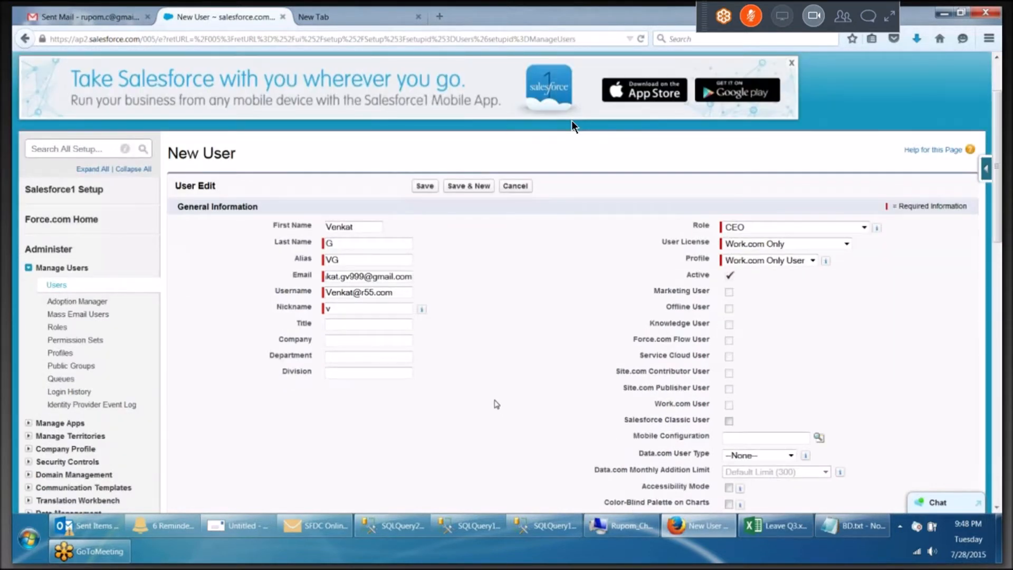
scroll(572, 125, "down", 3)
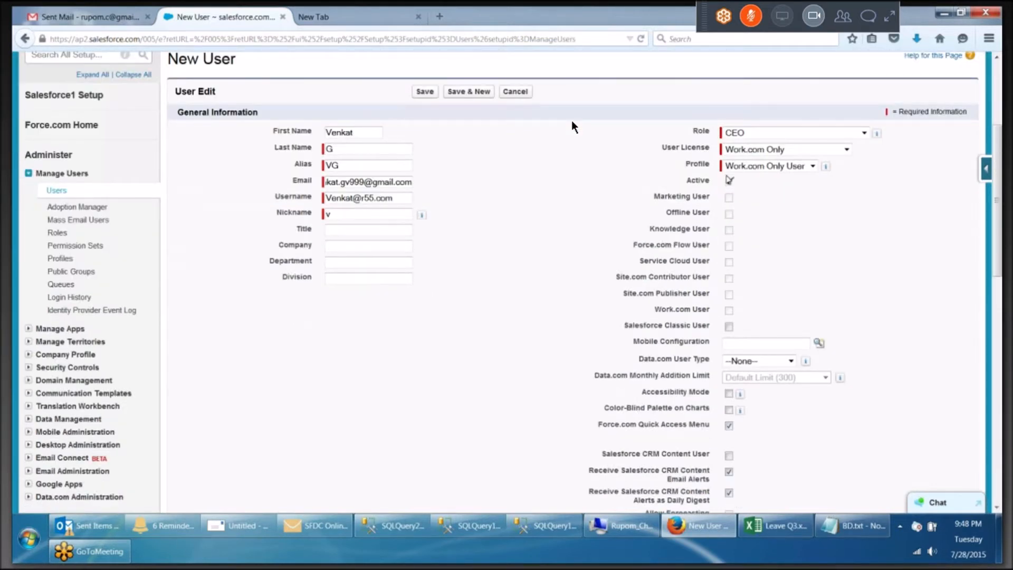
type("Hyderabad")
left_click(355, 400)
type("TS")
left_click(347, 417)
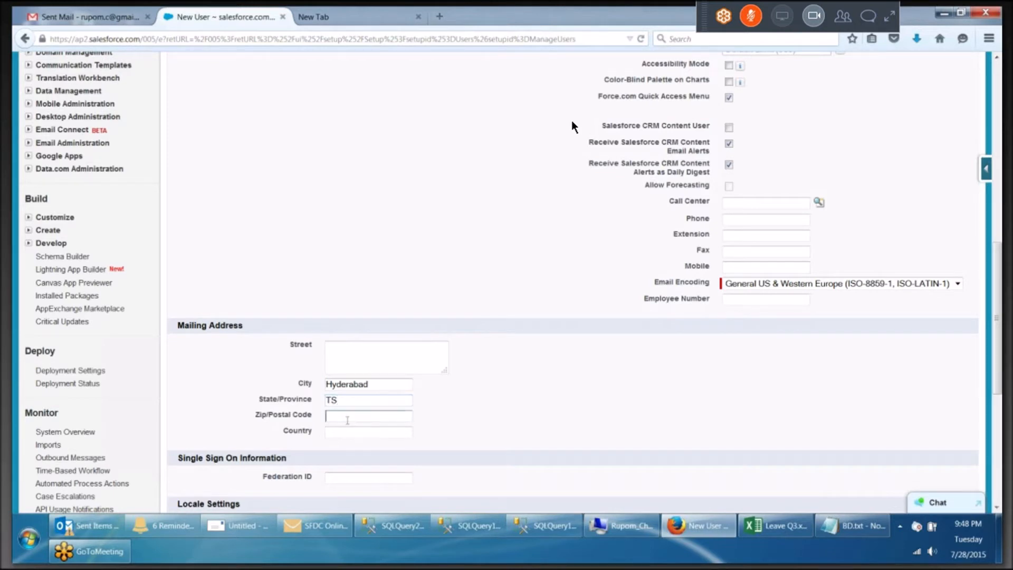
type("500049")
left_click(346, 430)
type("IN")
Check the remaining locale, approver and newsletter settings and save the new user record
scroll(506, 446, "down", 1)
key("alt+Tab")
scroll(505, 447, "down", 5)
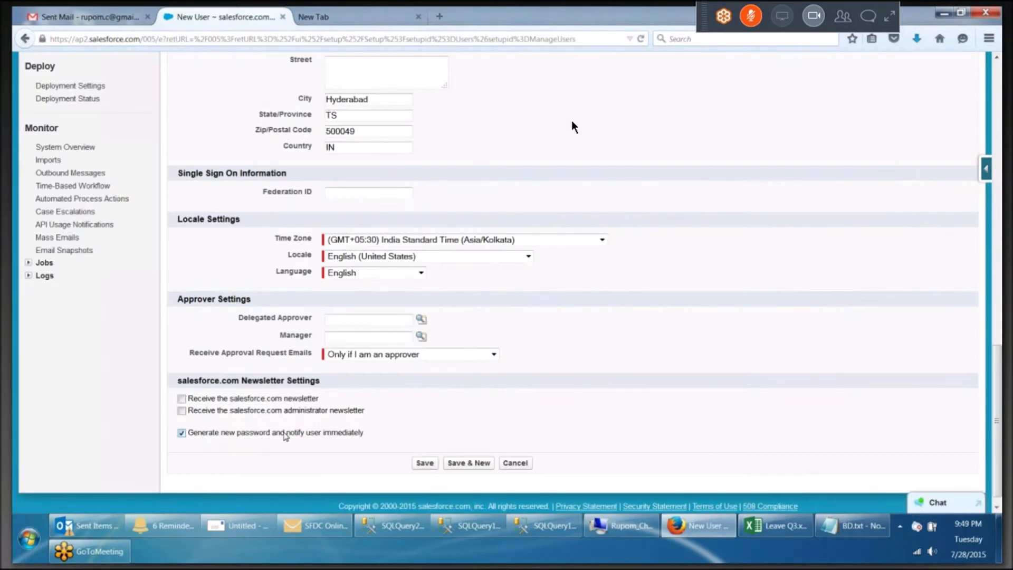
left_click(425, 463)
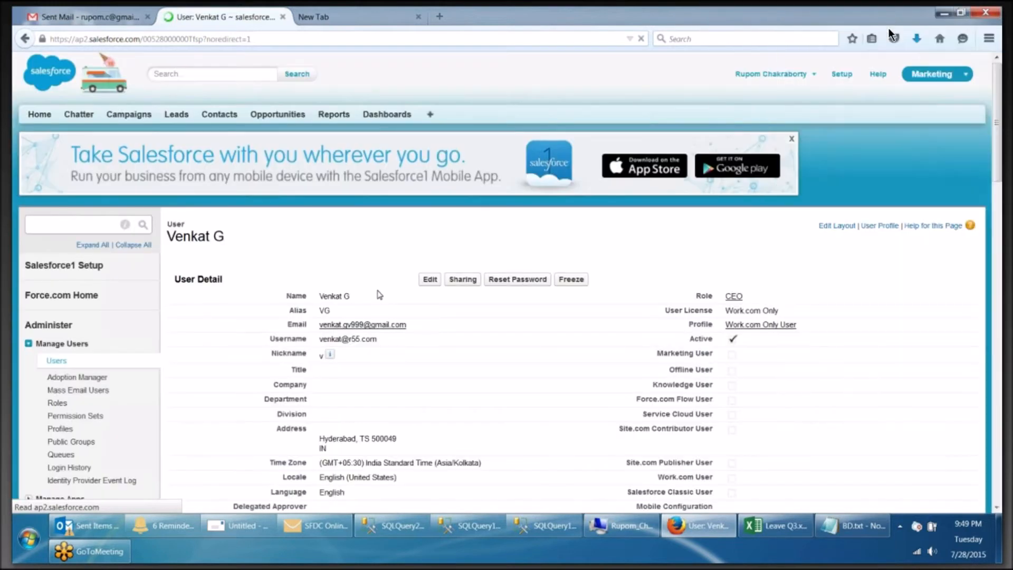
mouse_move(956, 42)
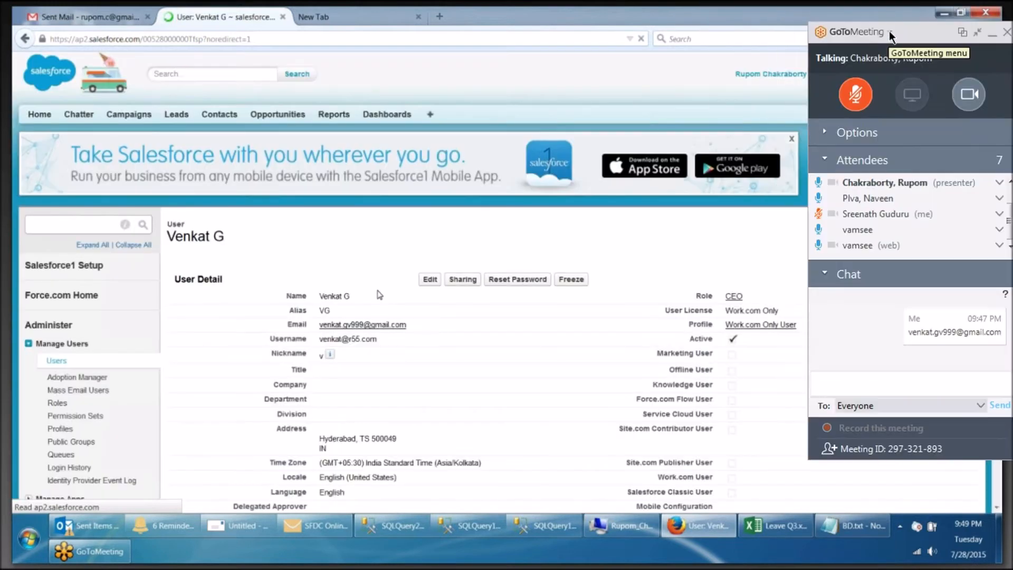
left_click(964, 33)
left_click(963, 33)
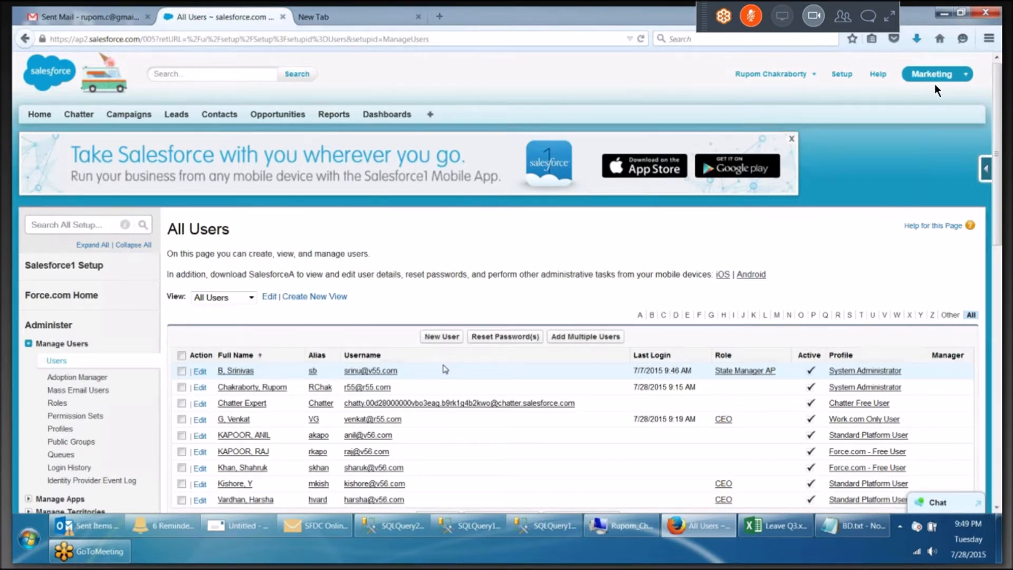
Reset the password of the second Force.com - Free User in the All Users list and highlight the notified account's details
scroll(935, 84, "down", 1)
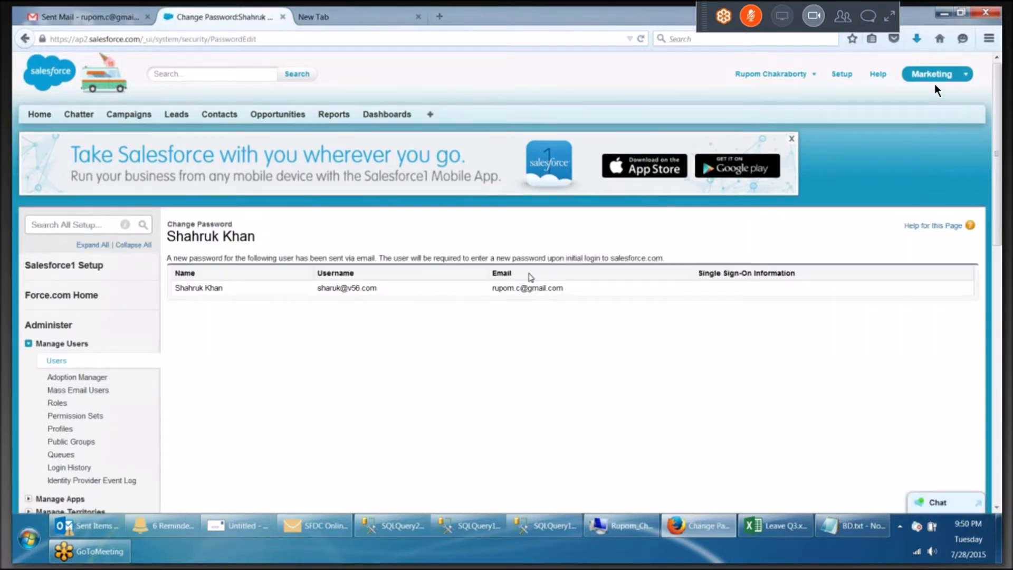
left_click_drag(341, 288, 551, 295)
left_click(551, 295)
From the All Users list, view the Add Multiple Users page with its available licenses and return to the list
left_click(23, 40)
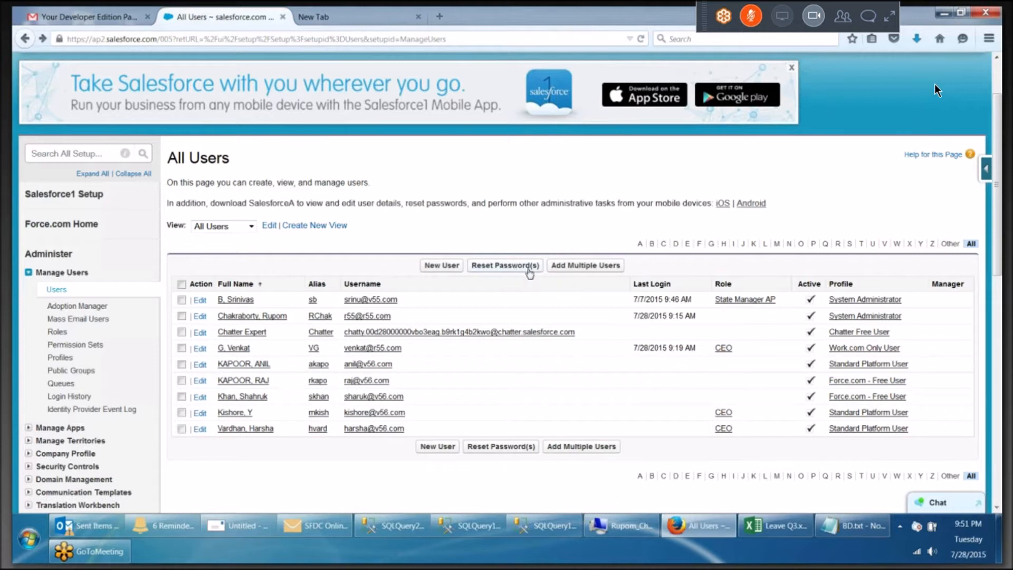
left_click(601, 266)
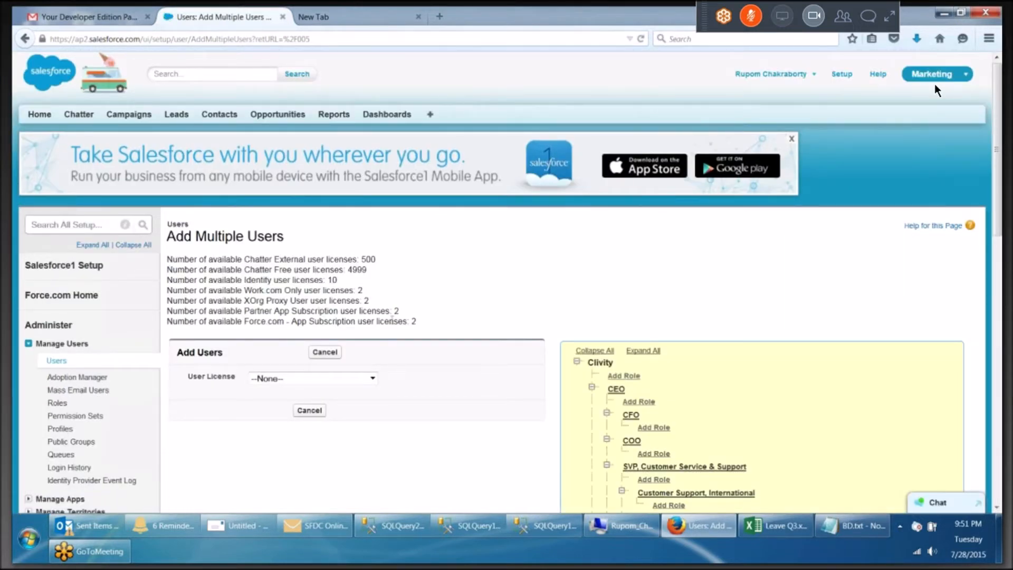
key("alt+Left")
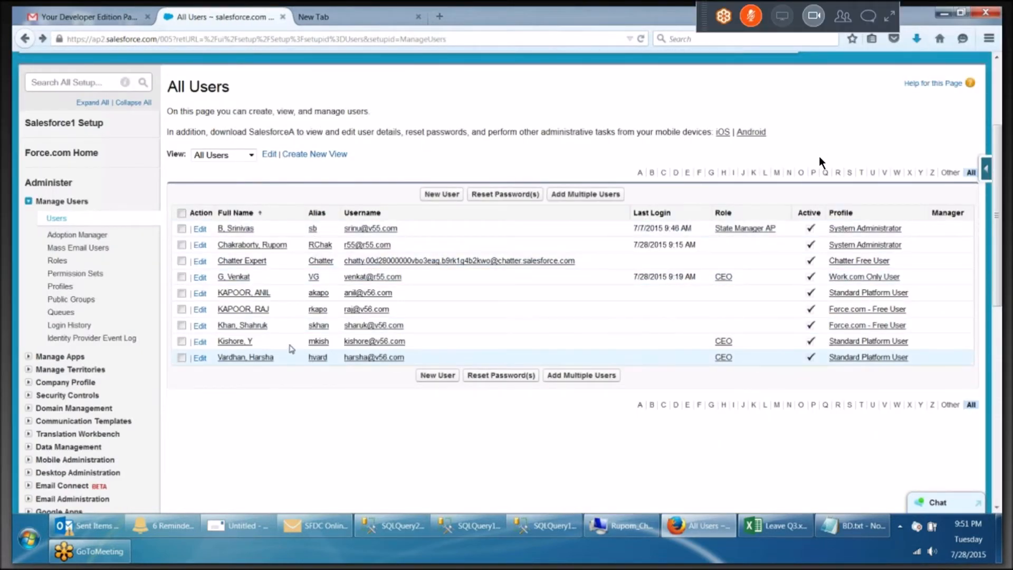
View the detail pages of the first Standard Platform User and the second Force.com - Free User
left_click(246, 293)
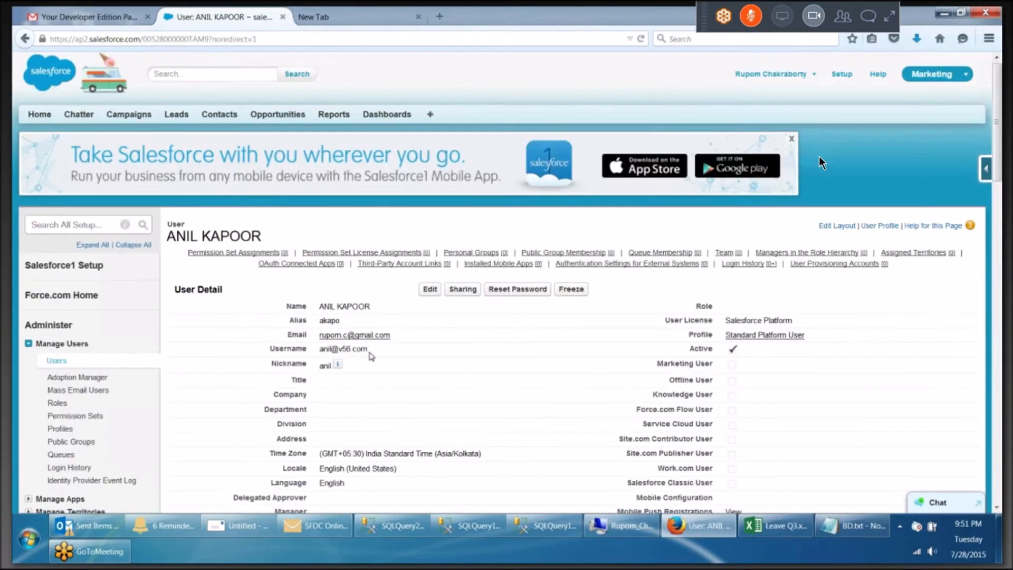
left_click(25, 39)
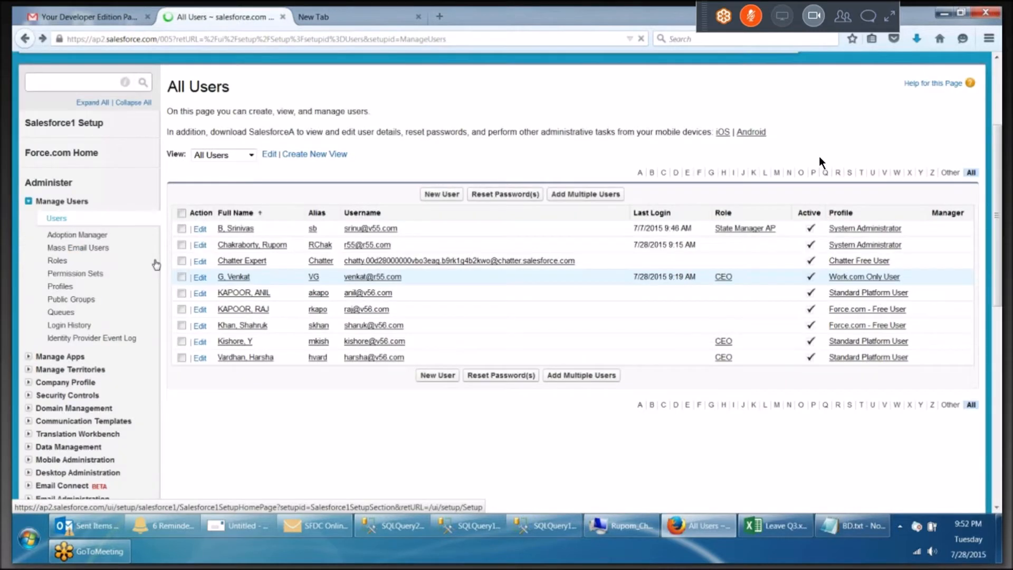
left_click(255, 327)
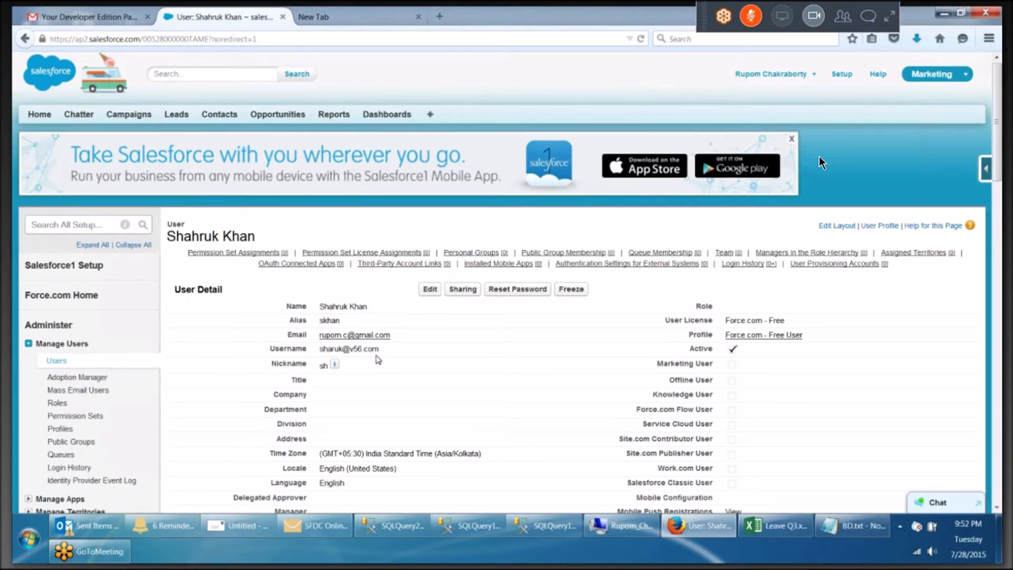
key("XF86AudioLowerVolume")
key("XF86AudioLowerVolume")
key("XF86AudioLowerVolume")
key("XF86AudioLowerVolume")
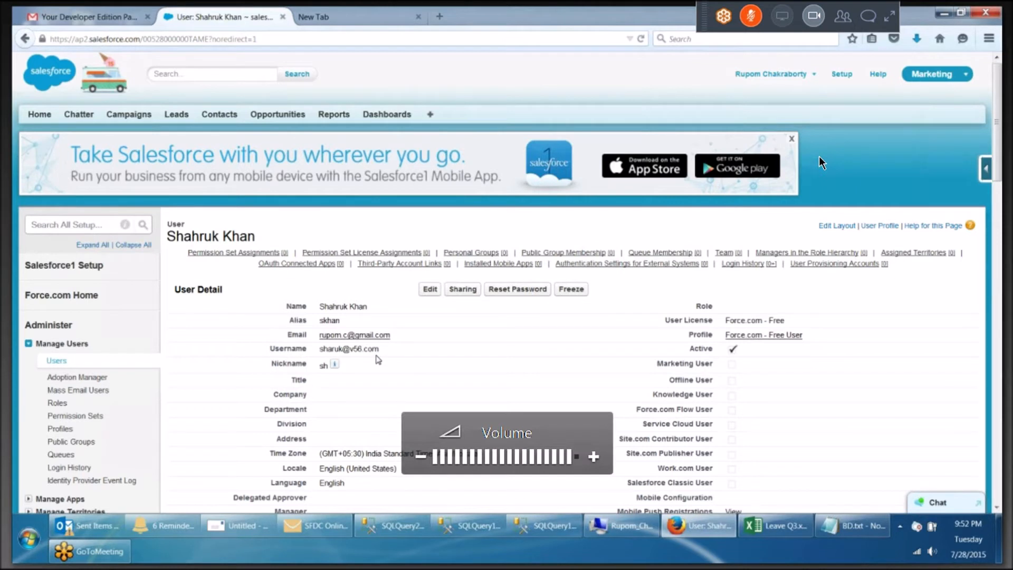
key("XF86AudioRaiseVolume")
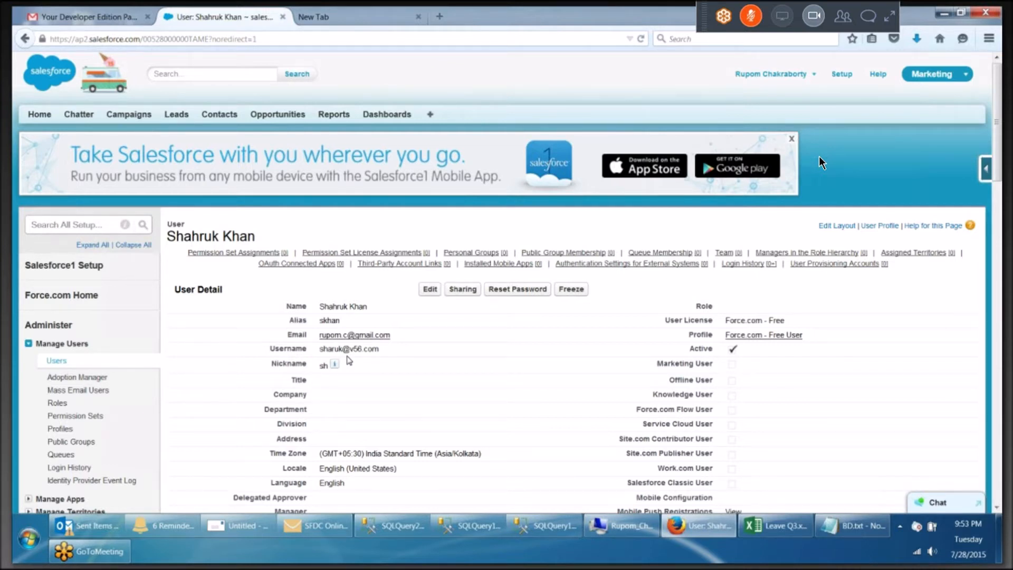
Visit the Opportunities home page and return to the All Users list in Setup
left_click(288, 116)
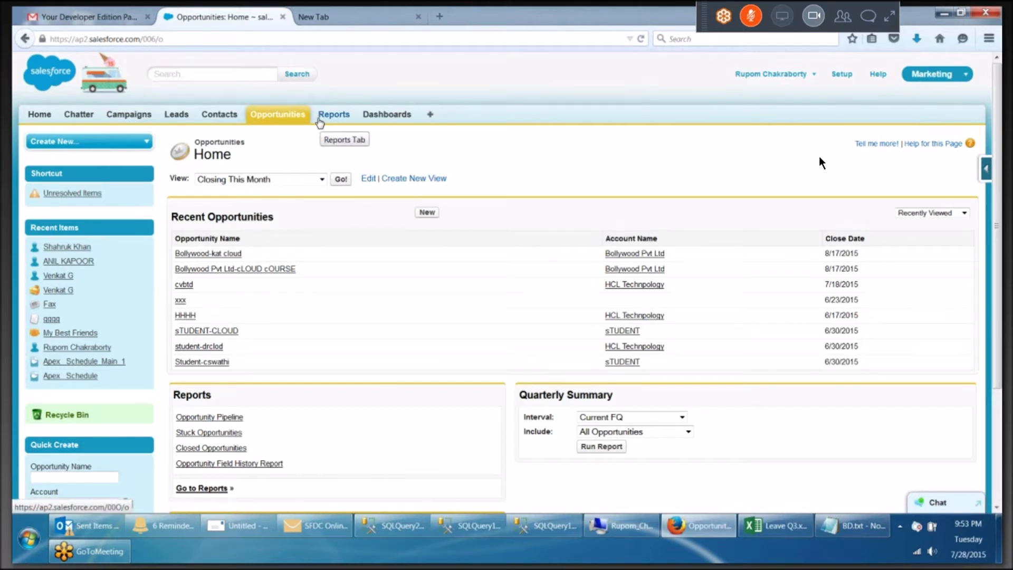
left_click(841, 74)
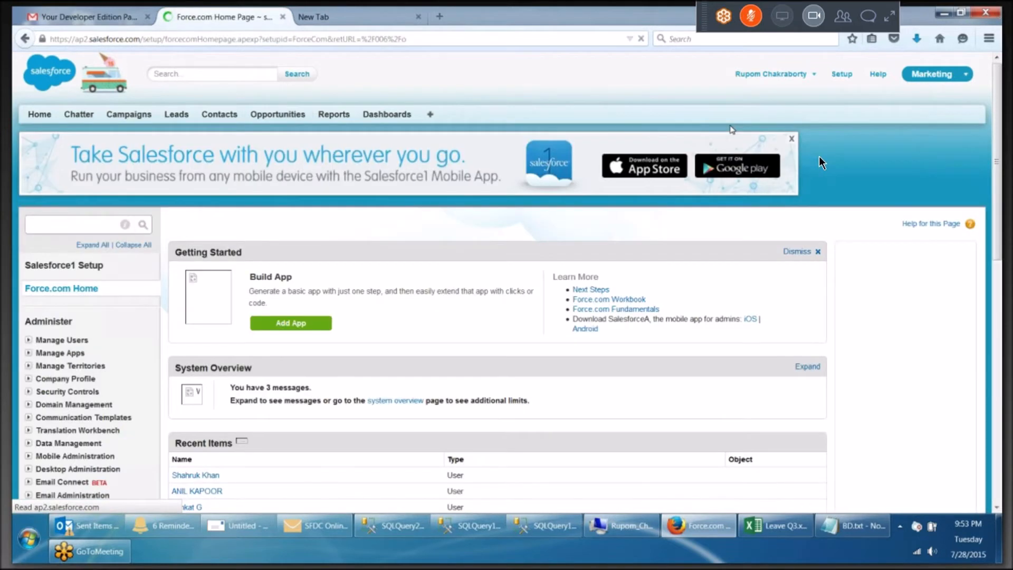
left_click(61, 340)
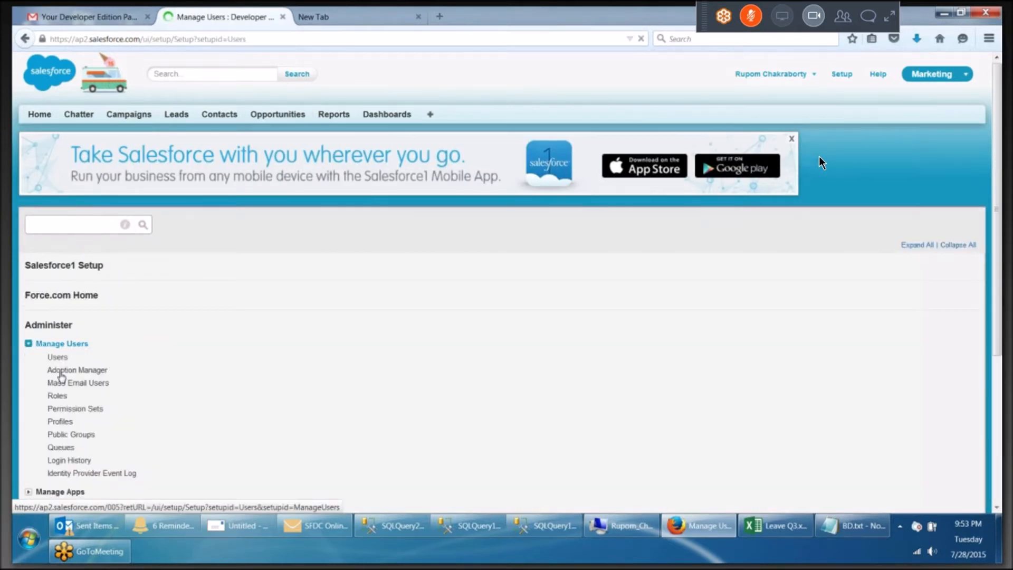
left_click(57, 358)
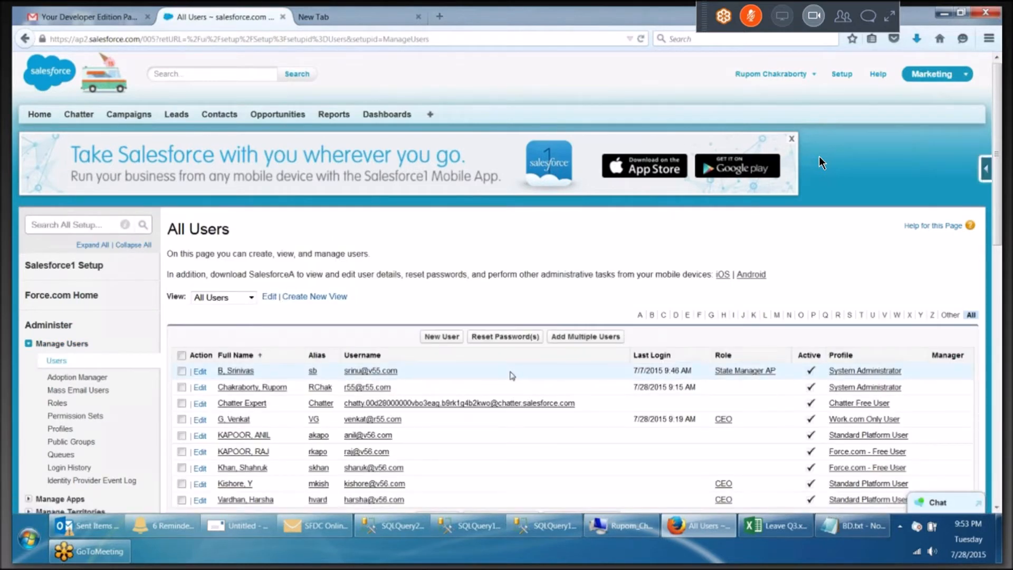
Start adding multiple users and choose Work.com Only as their user license
left_click(596, 338)
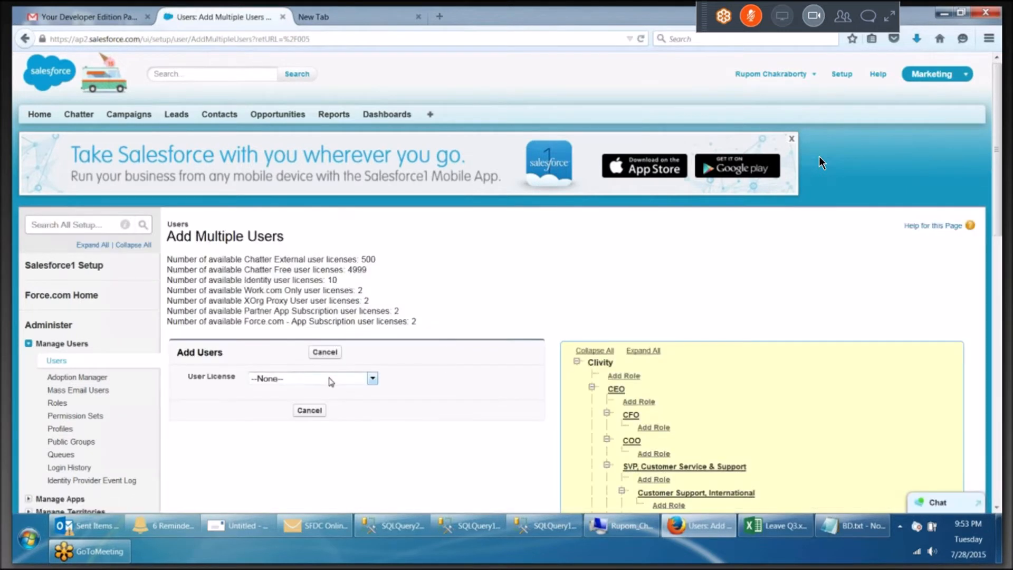
left_click(329, 379)
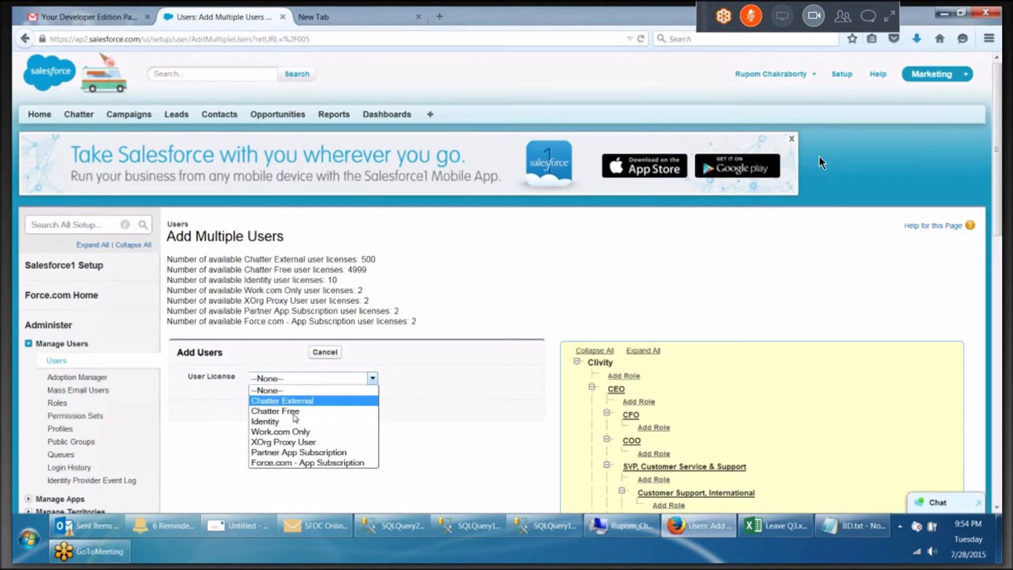
left_click(281, 432)
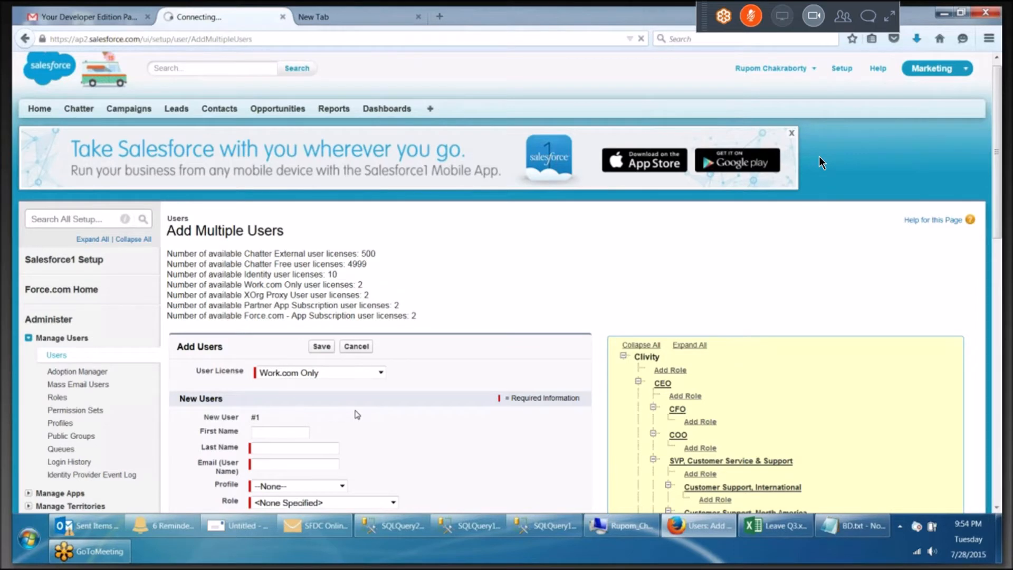
Assign both new users the Work.com Only User profile and the CEO role
scroll(357, 415, "down", 5)
left_click(290, 186)
left_click(322, 224)
left_click(274, 270)
left_click(298, 316)
left_click(288, 336)
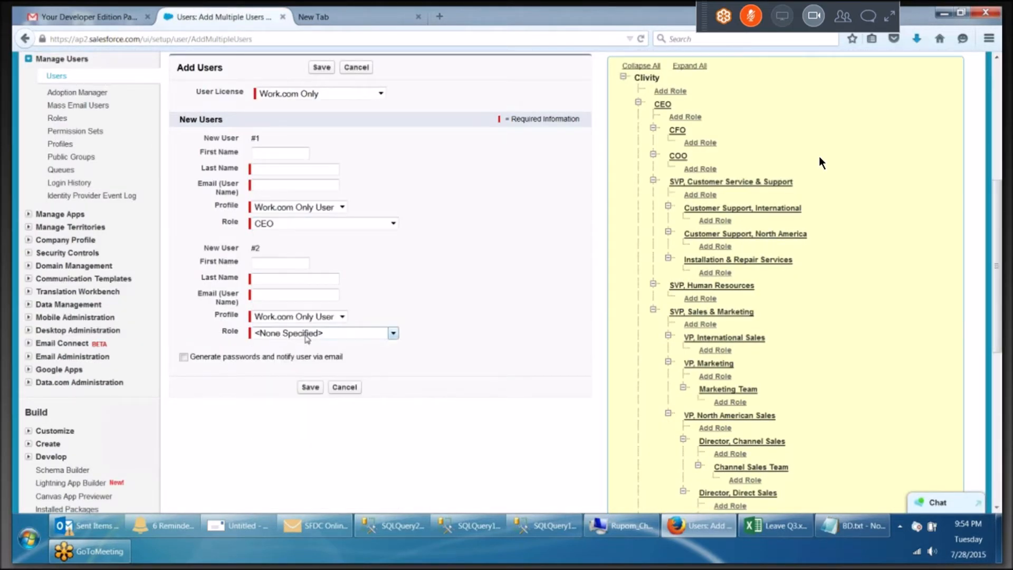
left_click(307, 335)
left_click(285, 368)
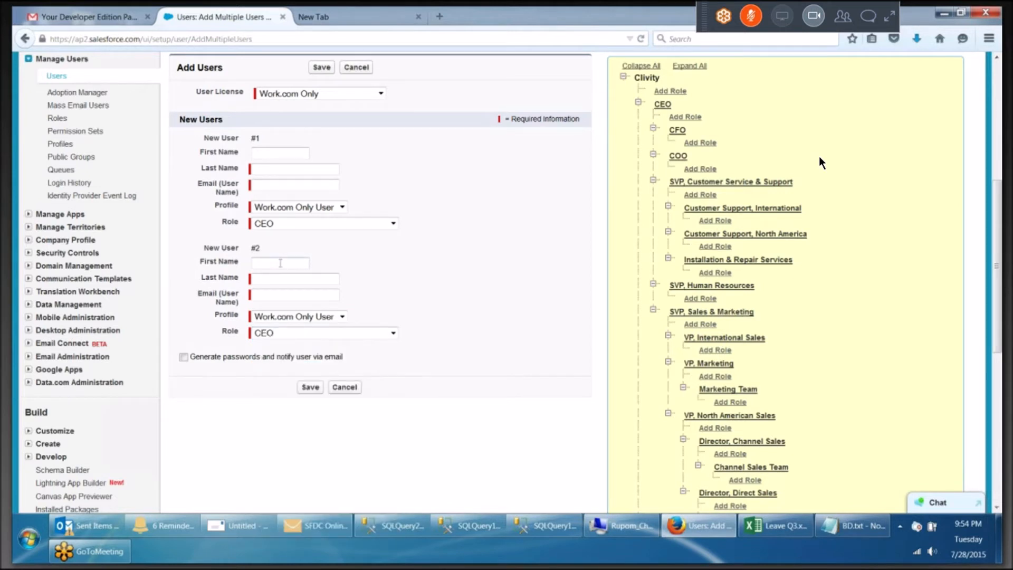
Cancel the multiple-user entry without saving and return to the All Users list
left_click(271, 279)
left_click(267, 295)
scroll(349, 326, "up", 5)
left_click(355, 351)
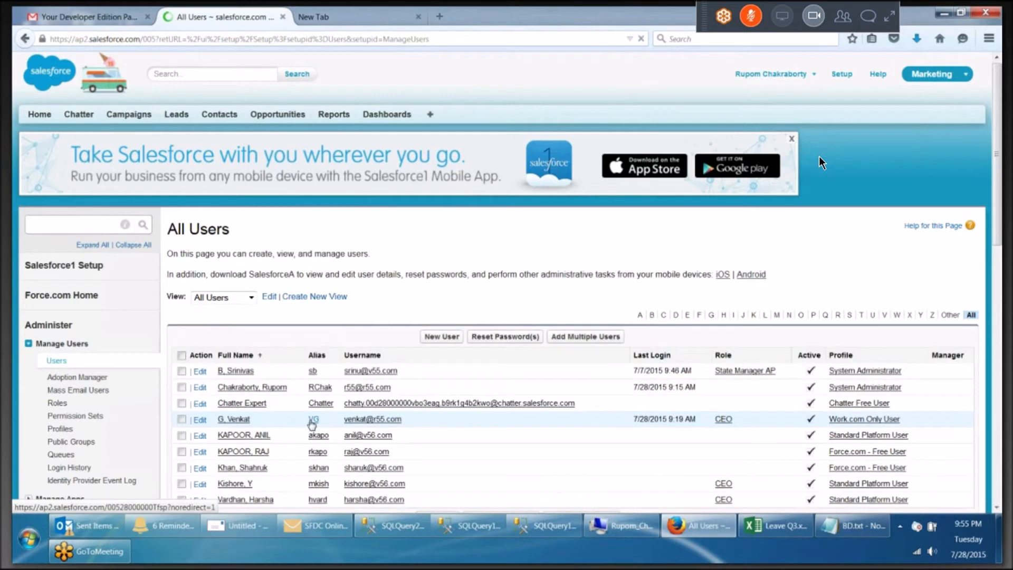
View the blank New User form and go back to the All Users list
left_click(313, 421)
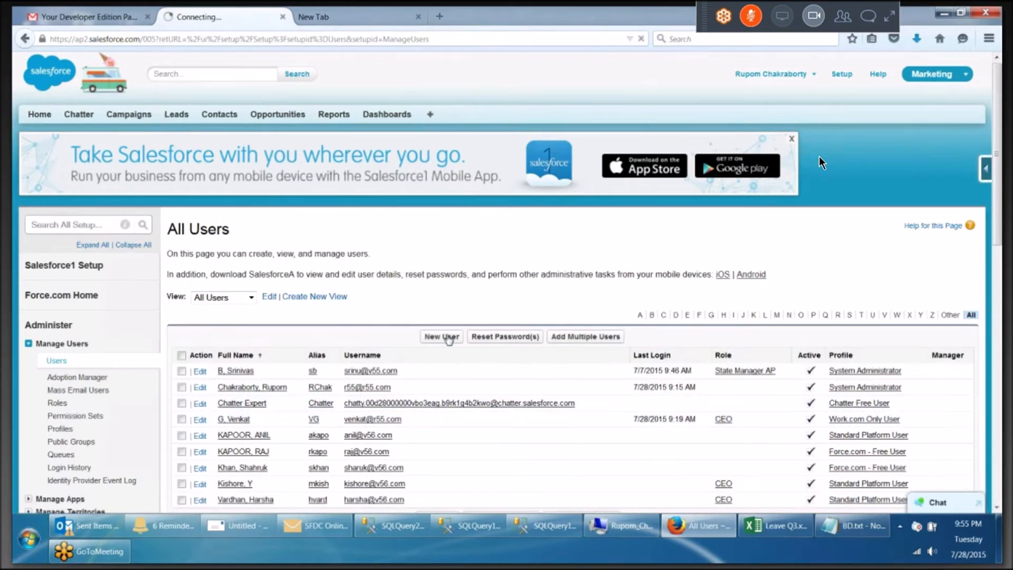
left_click(442, 336)
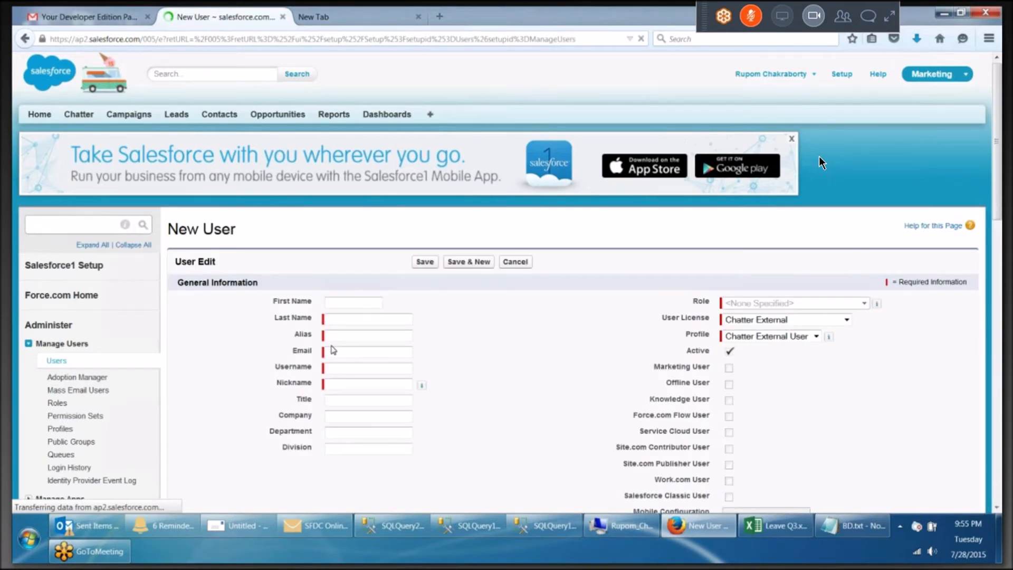
key("alt+Tab")
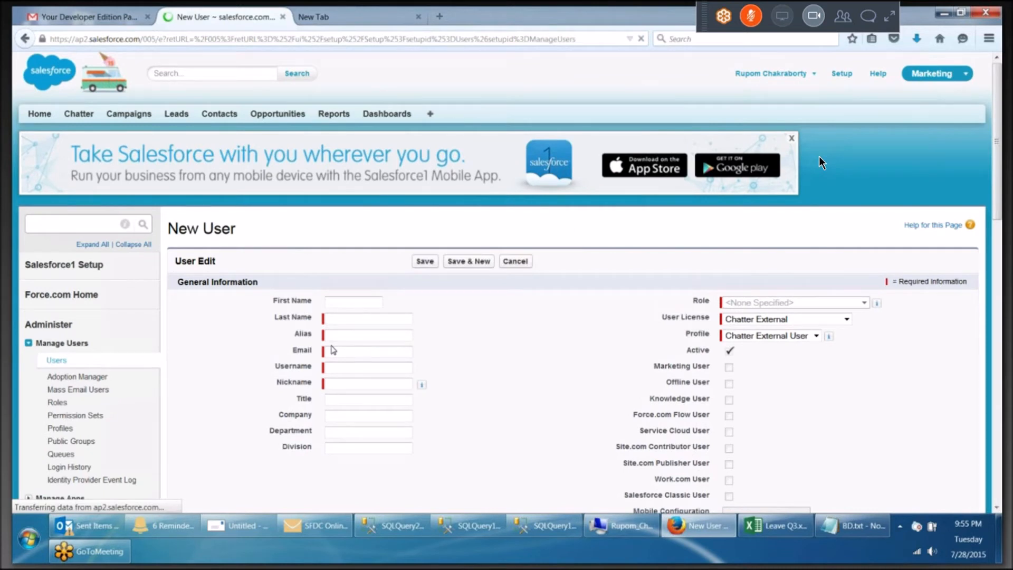
scroll(333, 349, "down", 2)
key("alt+Left")
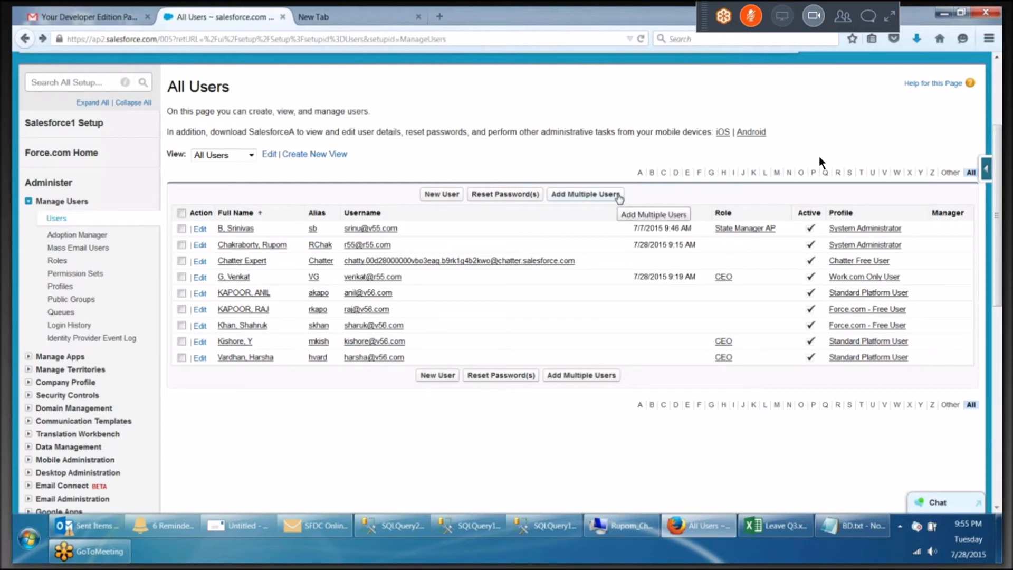
left_click(751, 16)
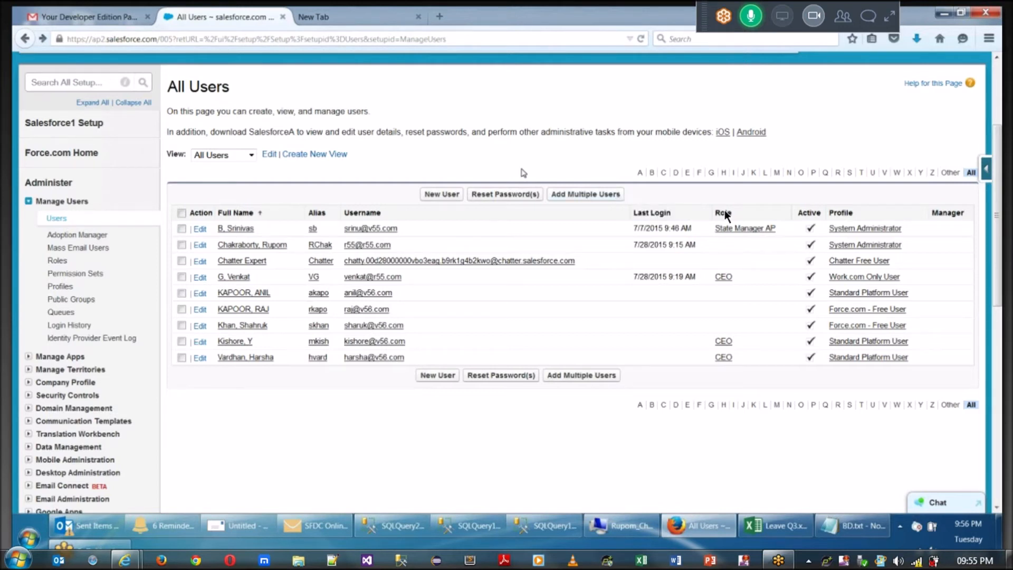
Start a new single user and enter the user's first and last name
left_click(430, 197)
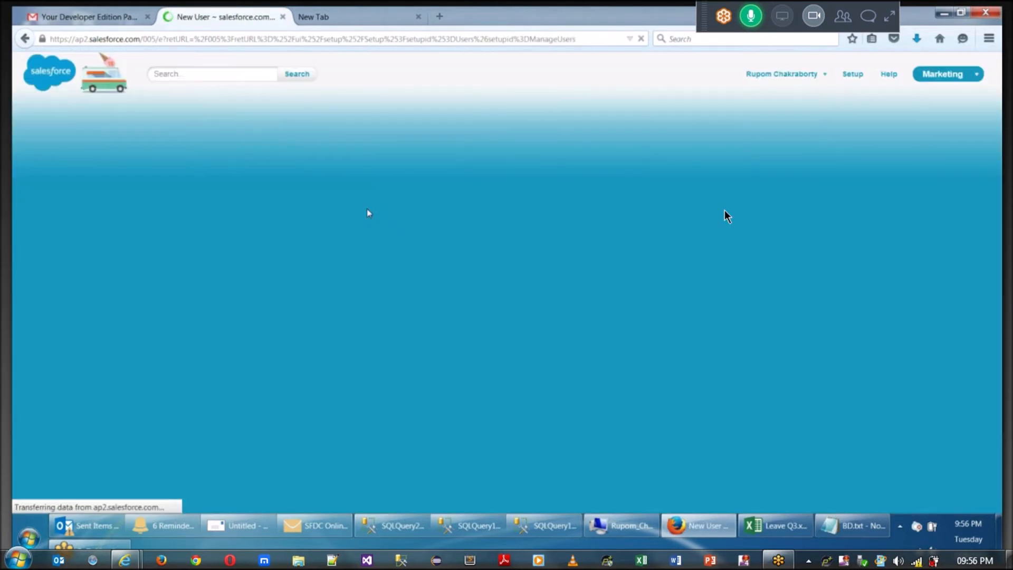
type("anAND")
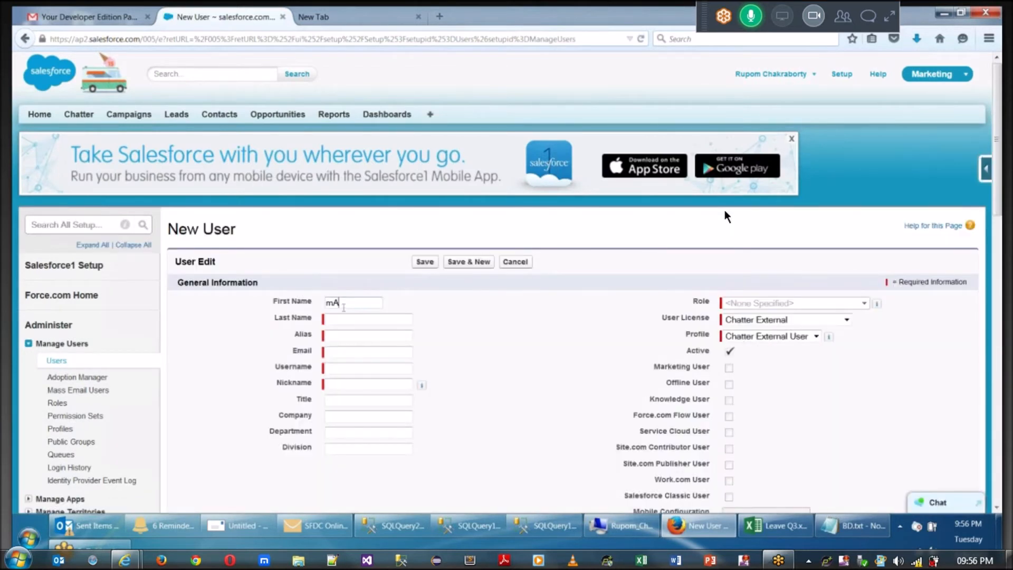
key("BackSpace")
key("BackSpace")
key("BackSpace")
key("BackSpace")
key("BackSpace")
type("Mahesh")
key("Tab")
type("Babu")
left_click(348, 338)
Fill in the new user's email address, letting the username and nickname populate from it
left_click(345, 354)
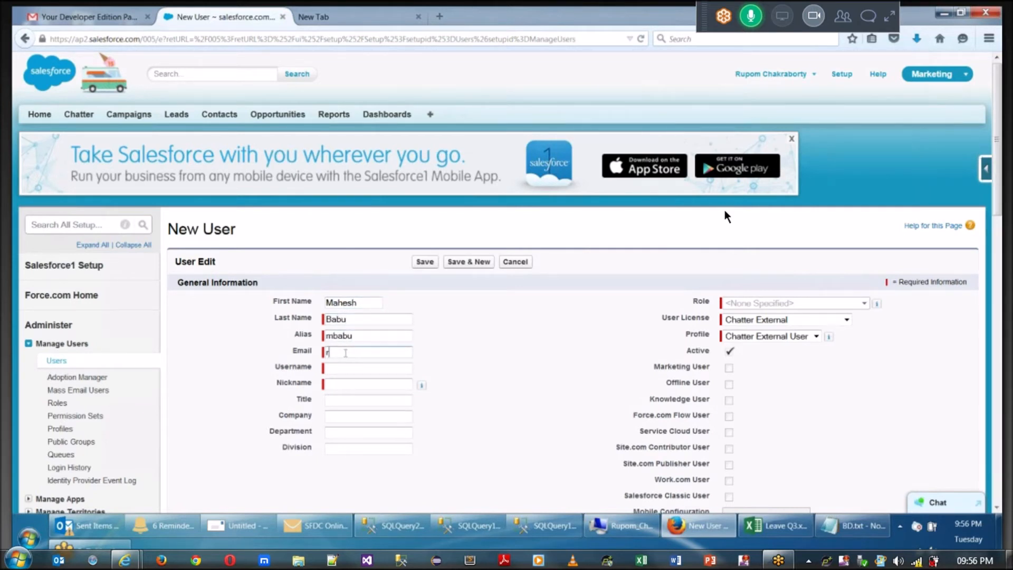
key("Tab")
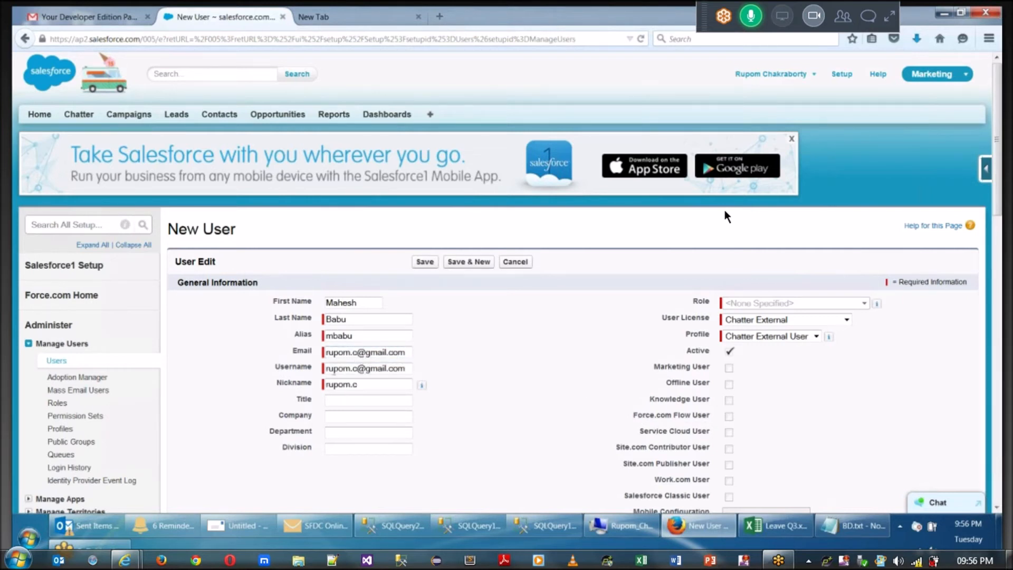
Replace the suggested username with the user's first name at the r55.com domain and try to save the user
left_click_drag(395, 368, 325, 368)
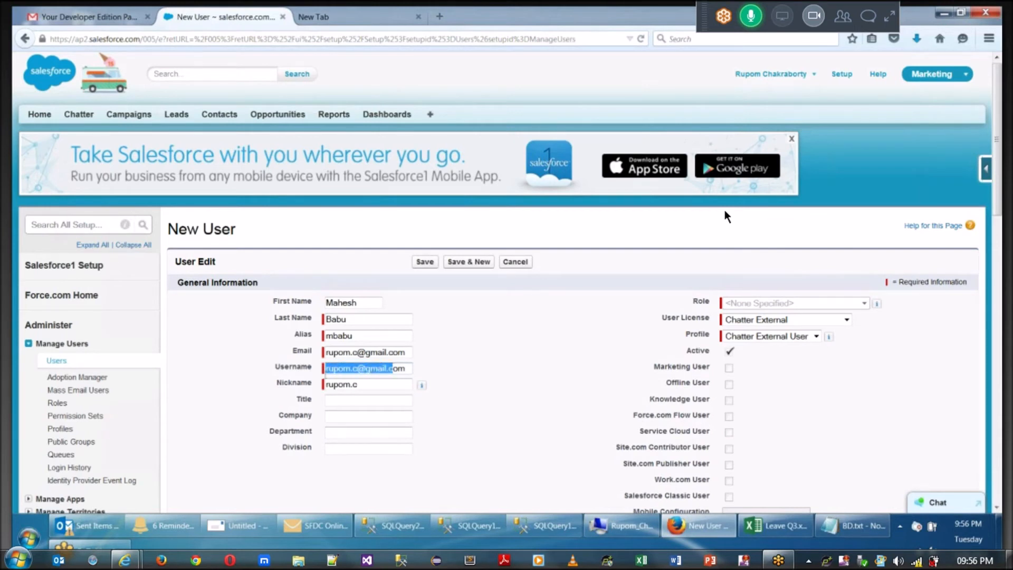
left_click(338, 371)
key("Home")
key("Delete")
key("Delete")
key("Delete")
key("Delete")
key("Delete")
key("Delete")
key("Delete")
key("Delete")
key("Delete")
key("Delete")
key("Delete")
key("Delete")
key("Delete")
key("Delete")
key("Delete")
key("Delete")
key("Delete")
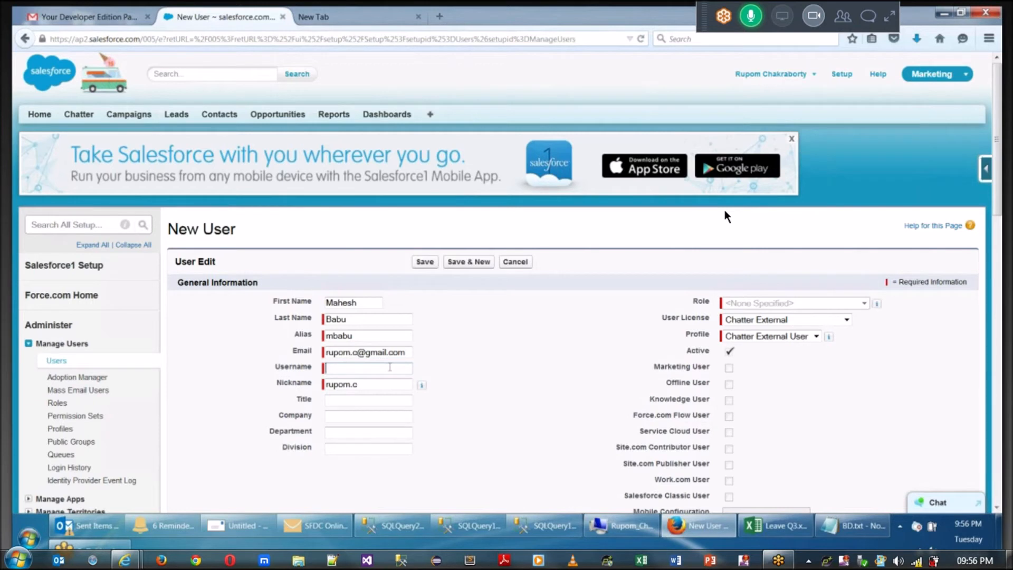
left_click(751, 16)
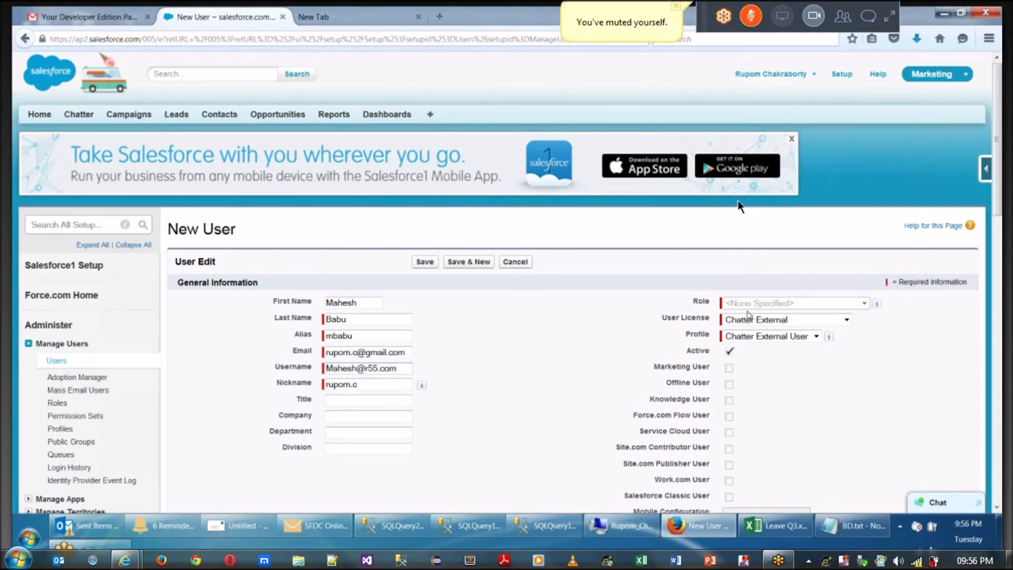
left_click(420, 261)
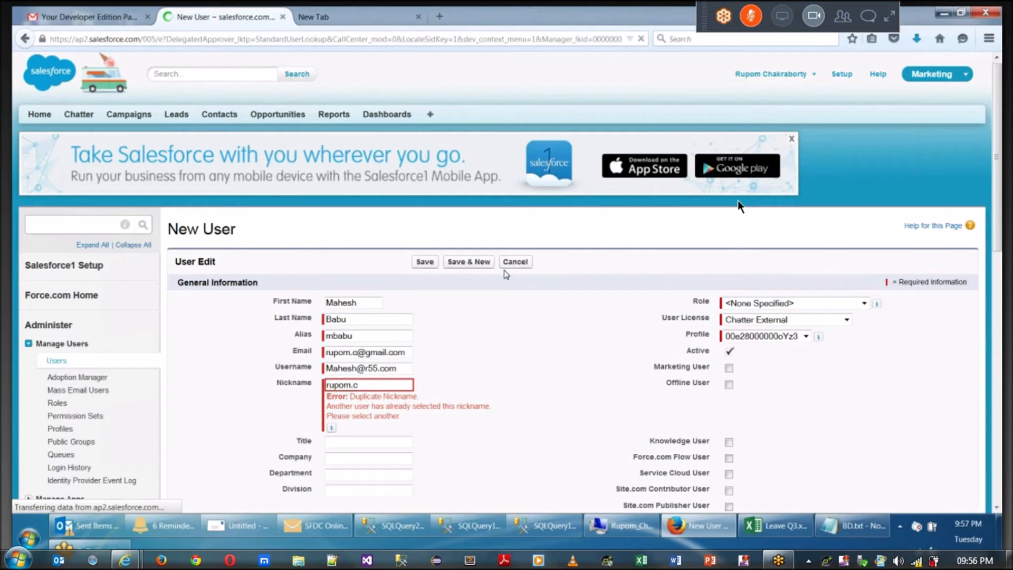
Append 111 to the nickname and save the new user with a generated password notification
type("11")
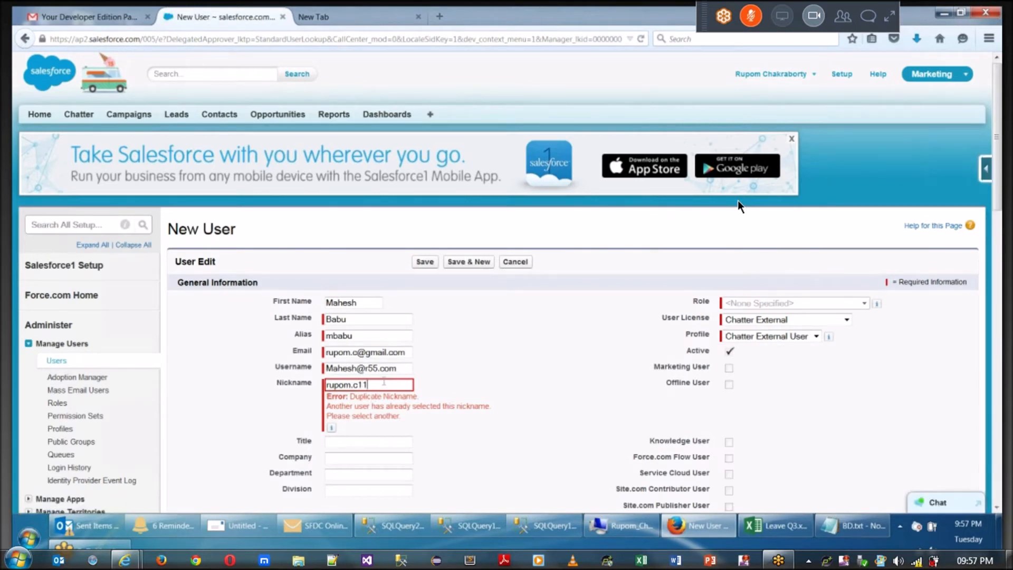
type("1")
scroll(738, 203, "down", 3)
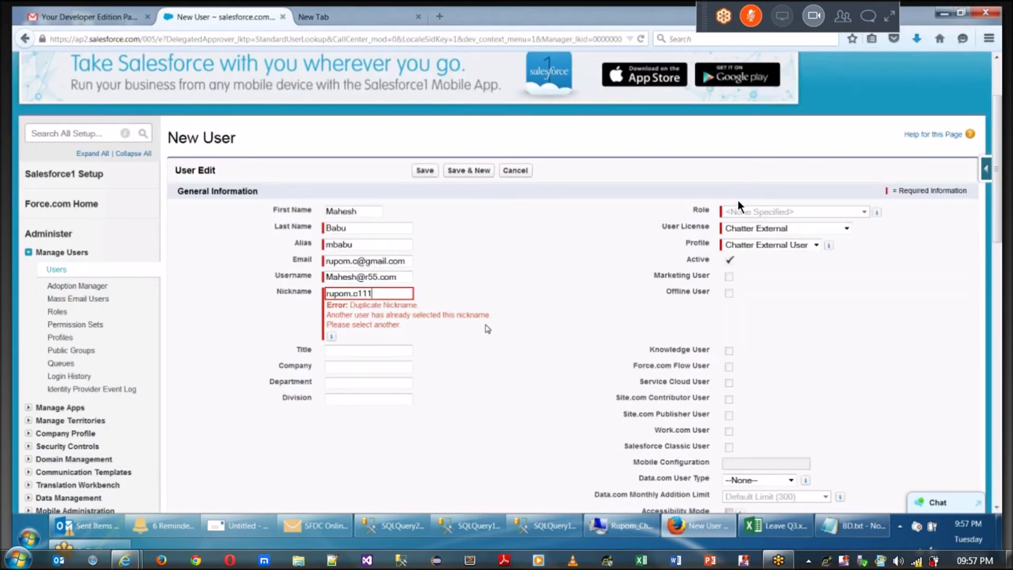
scroll(425, 452, "down", 10)
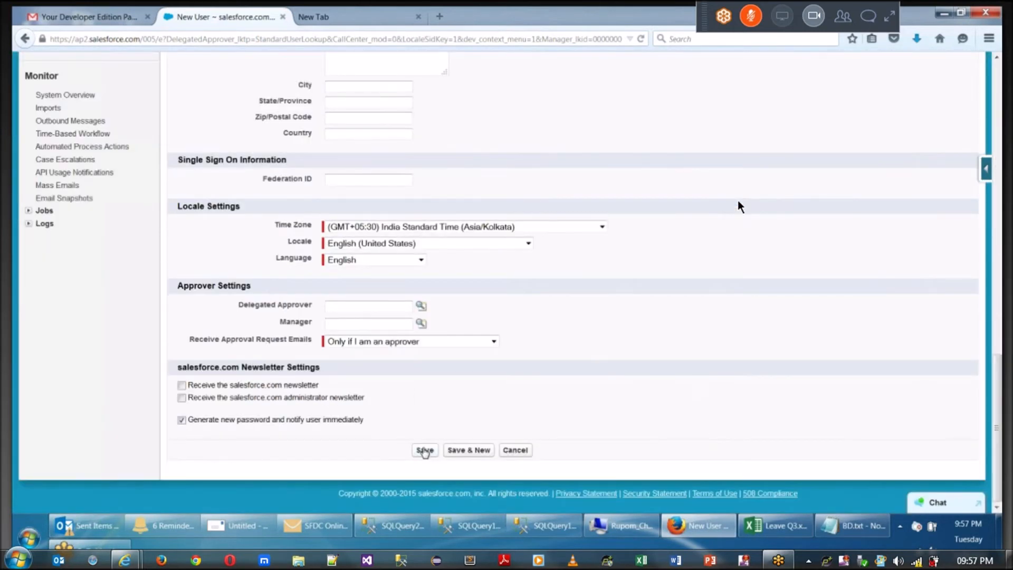
left_click(425, 451)
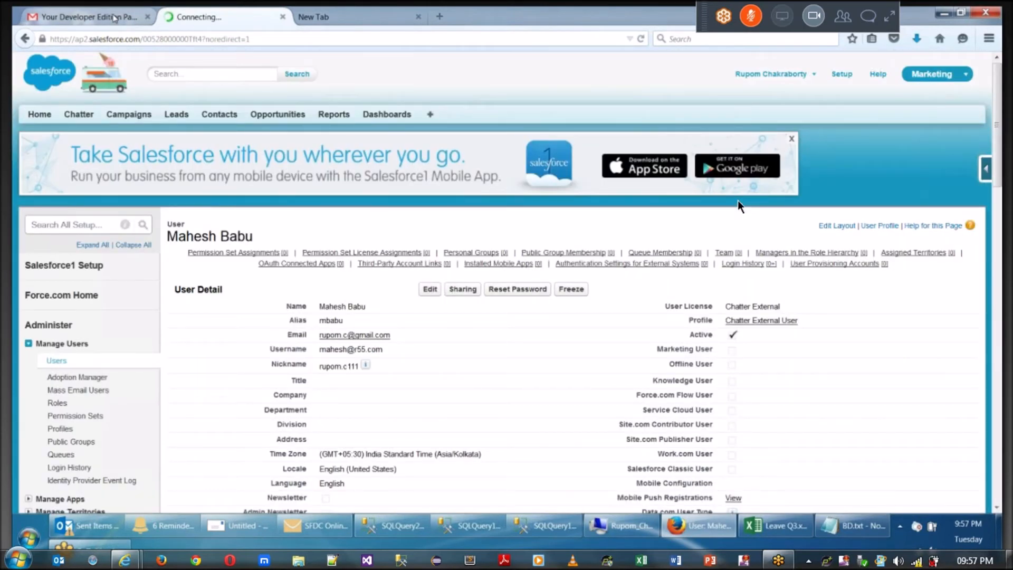
Check the Gmail inbox for the new user's login email and return to the All Users list in Salesforce
left_click(113, 18)
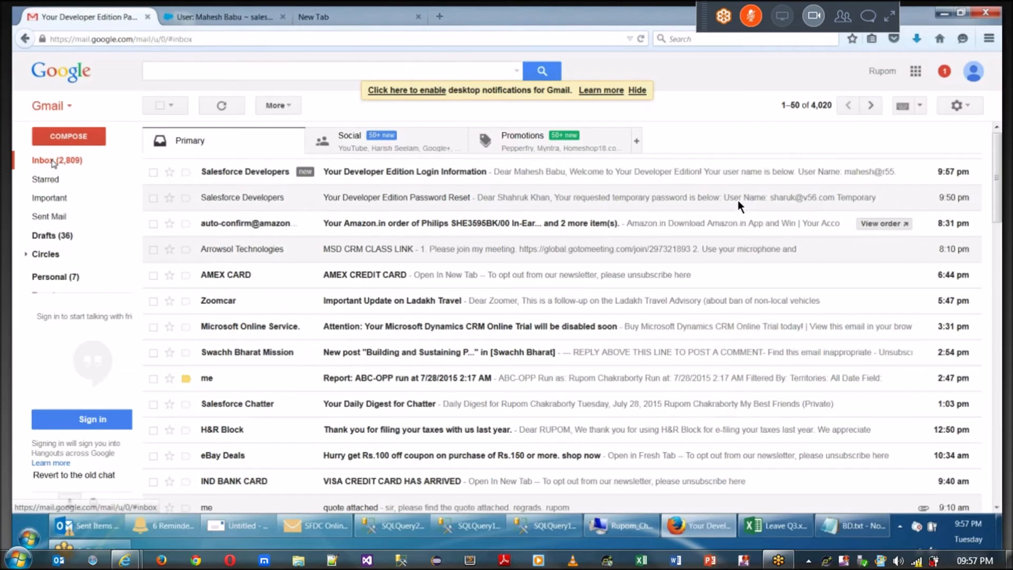
left_click(222, 17)
left_click(57, 361)
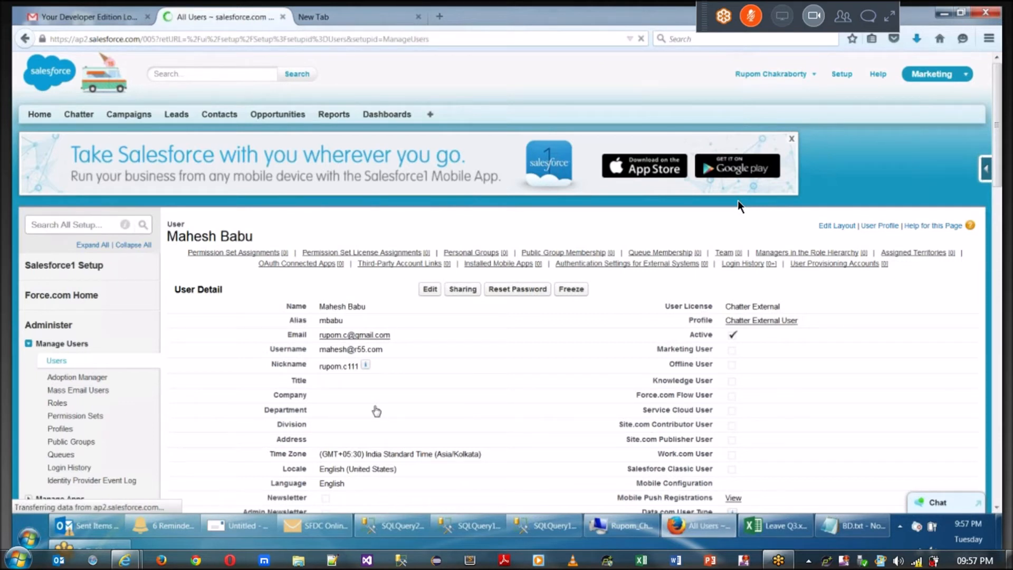
Start another new user and enter the user's first and last name
left_click(442, 339)
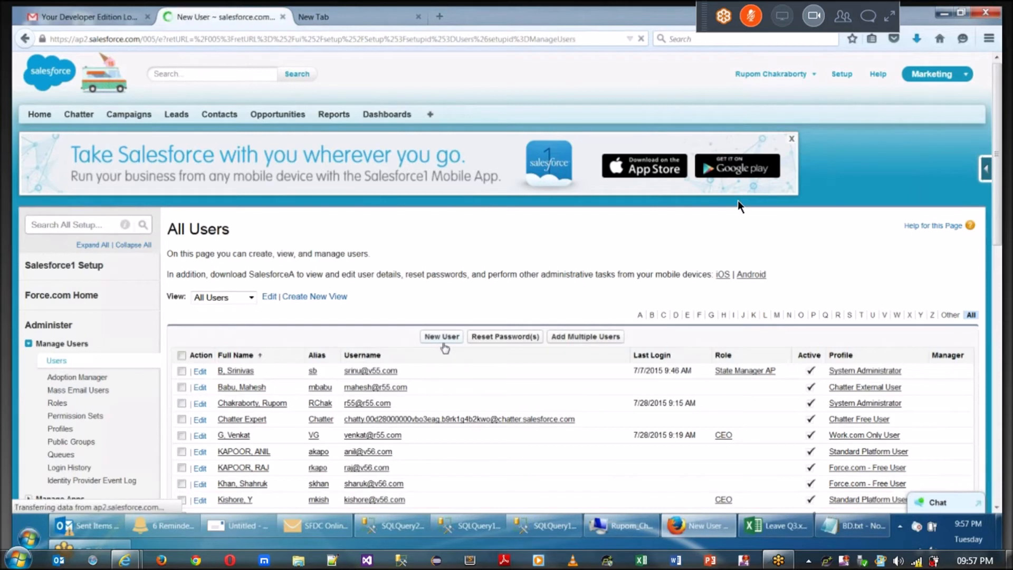
type("Prabhas")
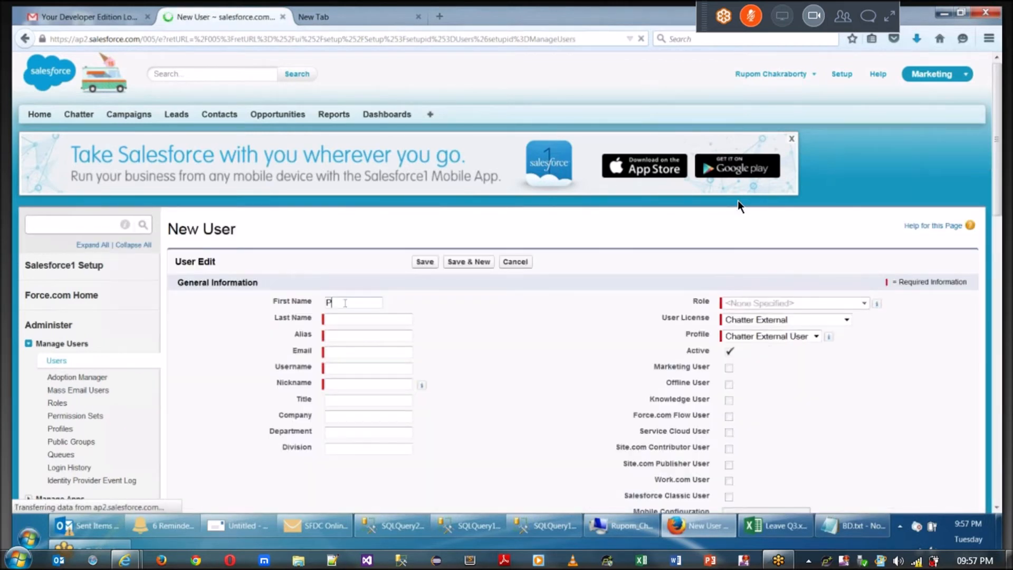
left_click(345, 316)
type("V")
Fill in the second new user's email address and let the username and nickname populate from it
left_click(345, 348)
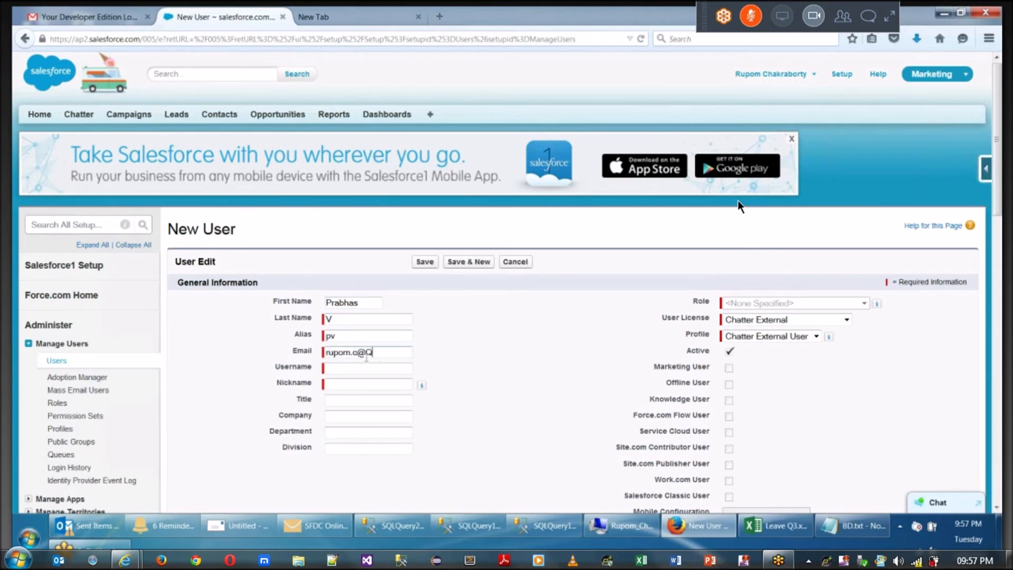
left_click(351, 371)
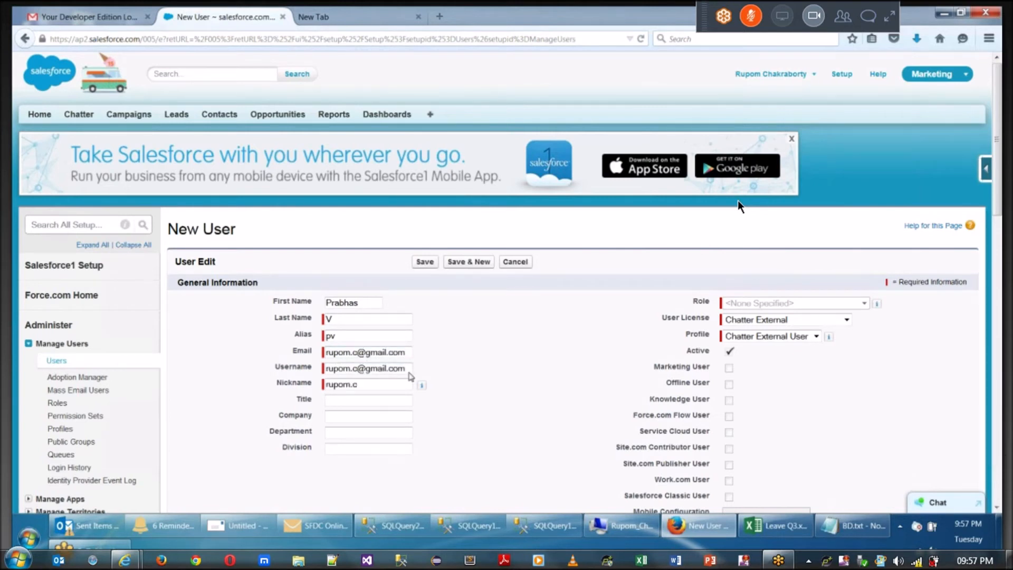
Replace the suggested username with the user's first name at the r55.com domain and append 5 to the nickname
left_click_drag(407, 371, 325, 369)
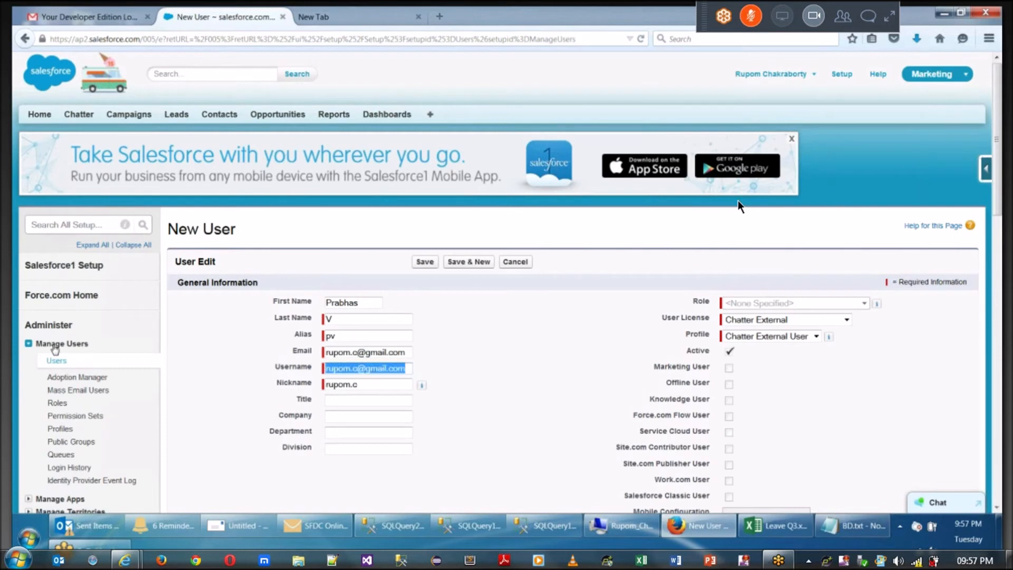
key("BackSpace")
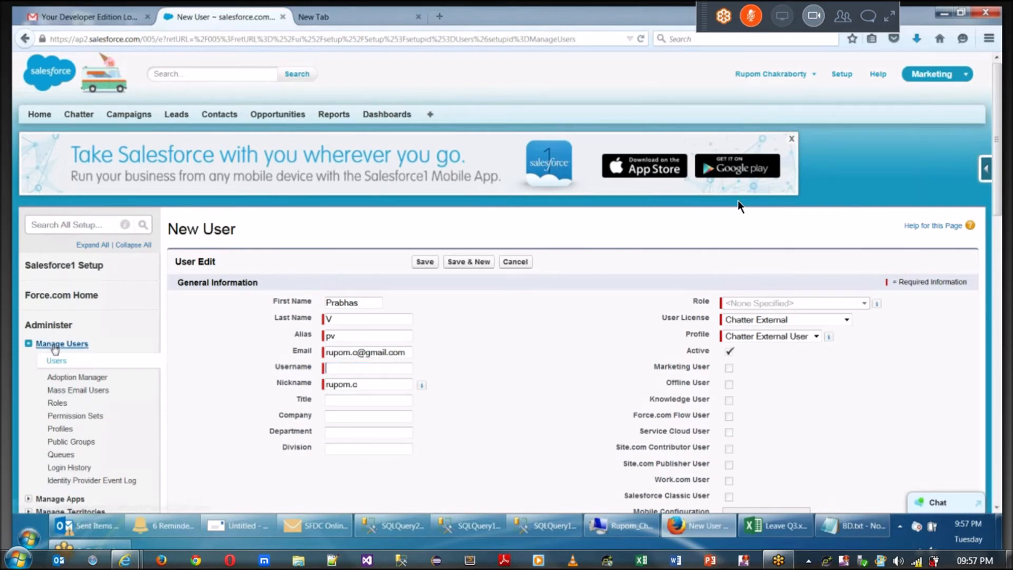
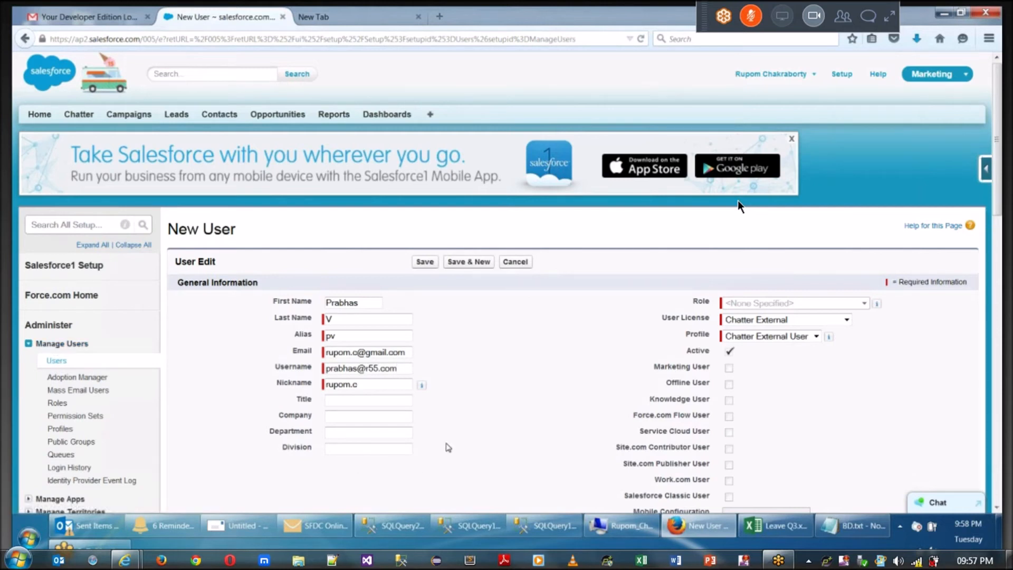
type("5")
scroll(457, 438, "down", 1)
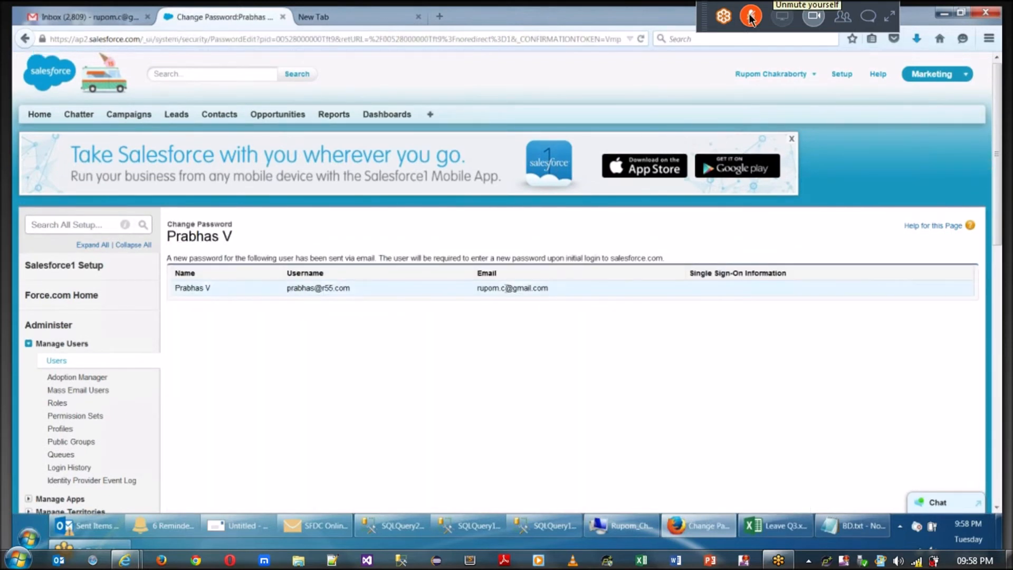
Review the email address on the user's Change Password page and return to the All Users list
double_click(509, 288)
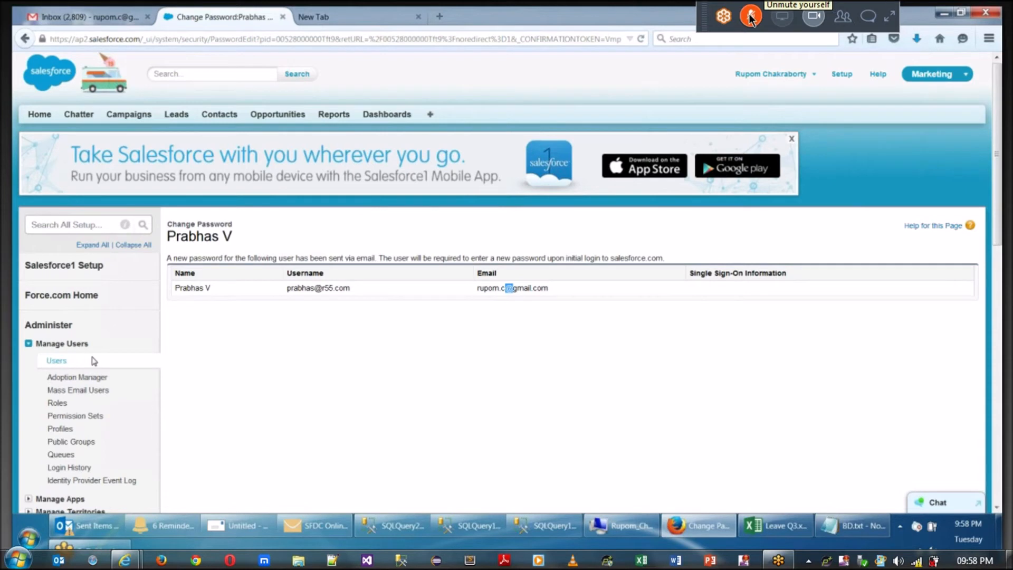
scroll(94, 361, "down", 1)
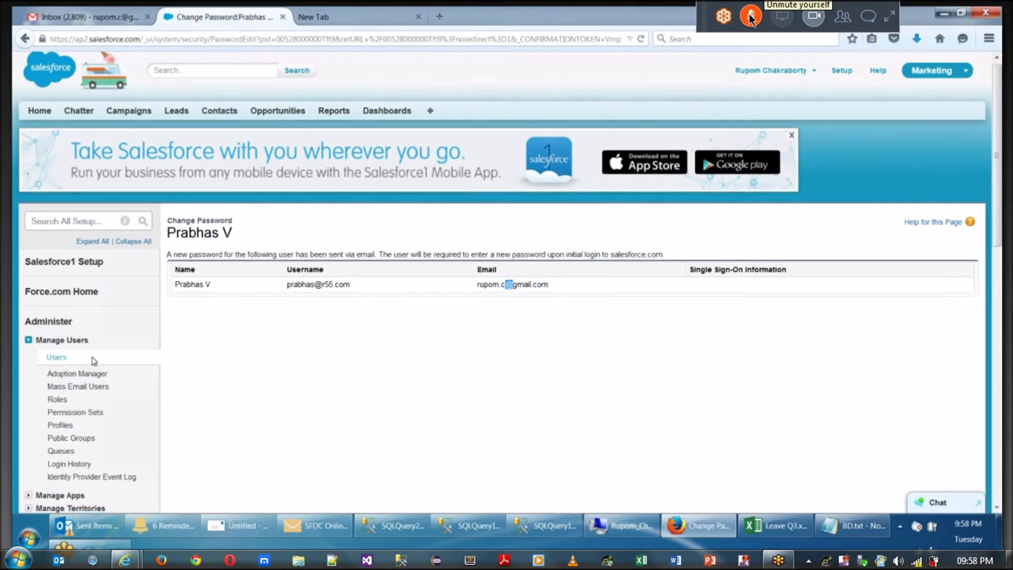
scroll(94, 361, "down", 3)
left_click(56, 290)
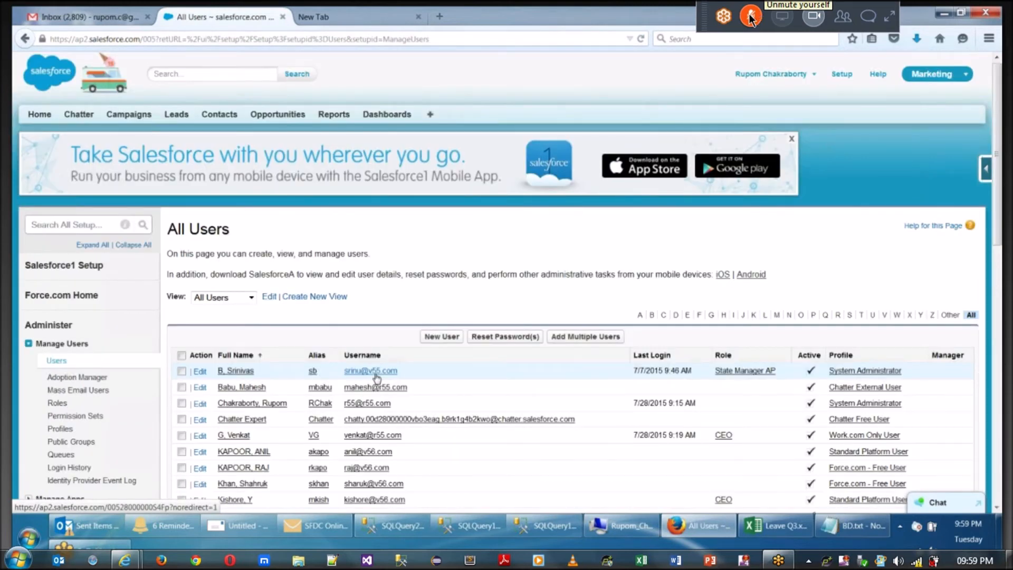
left_click(768, 74)
left_click(756, 146)
left_click(751, 18)
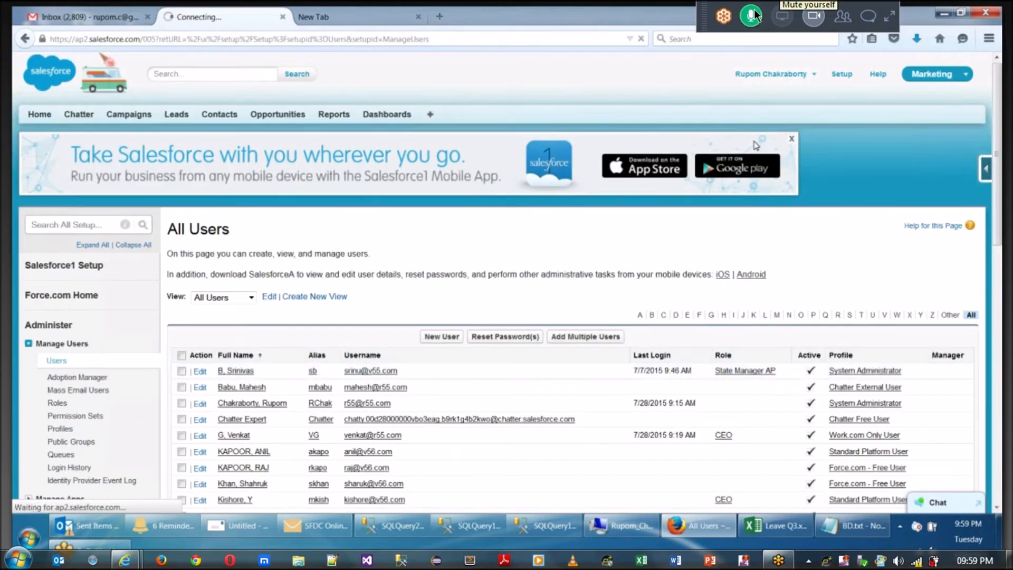
left_click(755, 18)
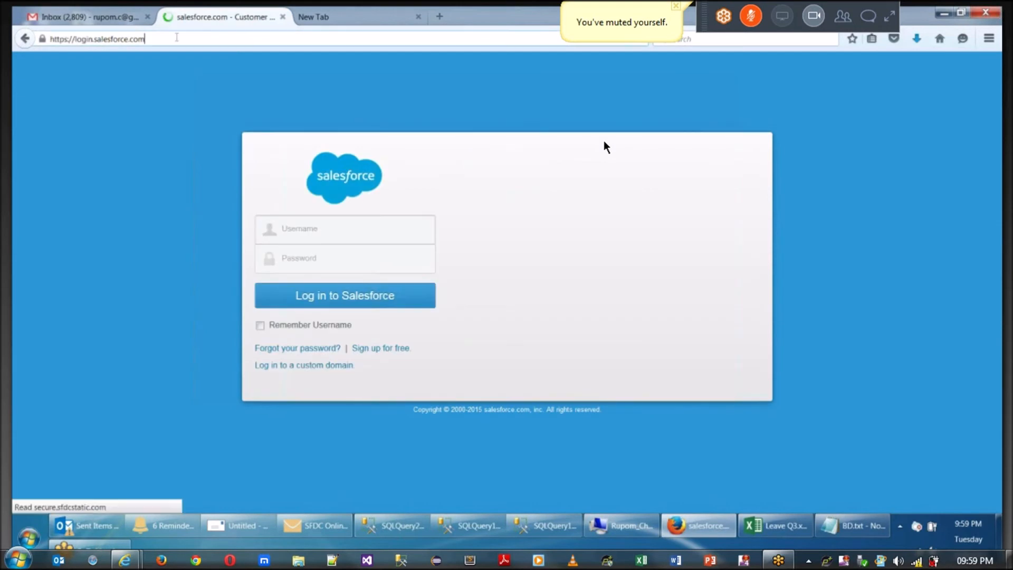
left_click(177, 38)
type("www")
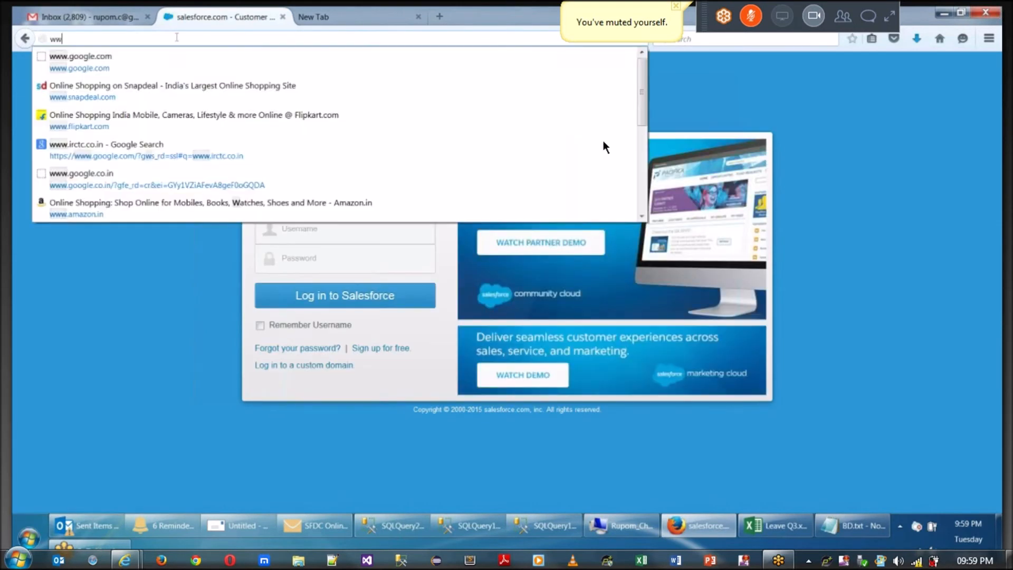
key("Return")
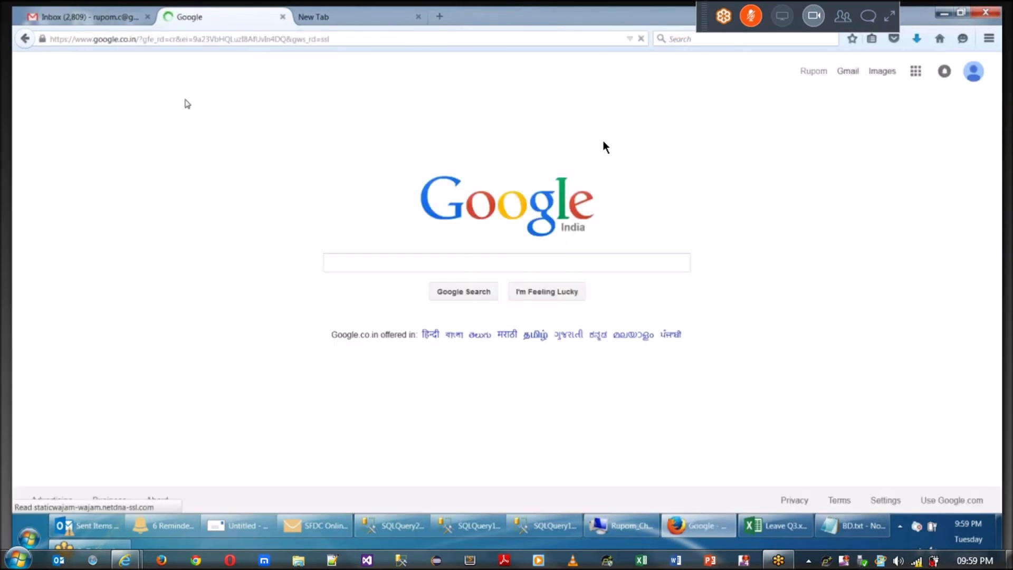
type("develo")
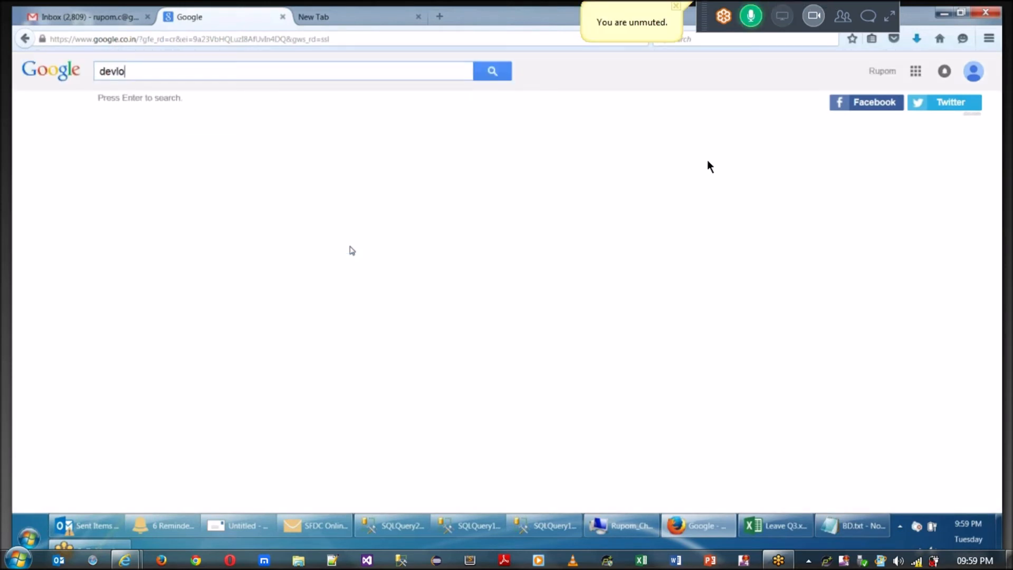
type("pe")
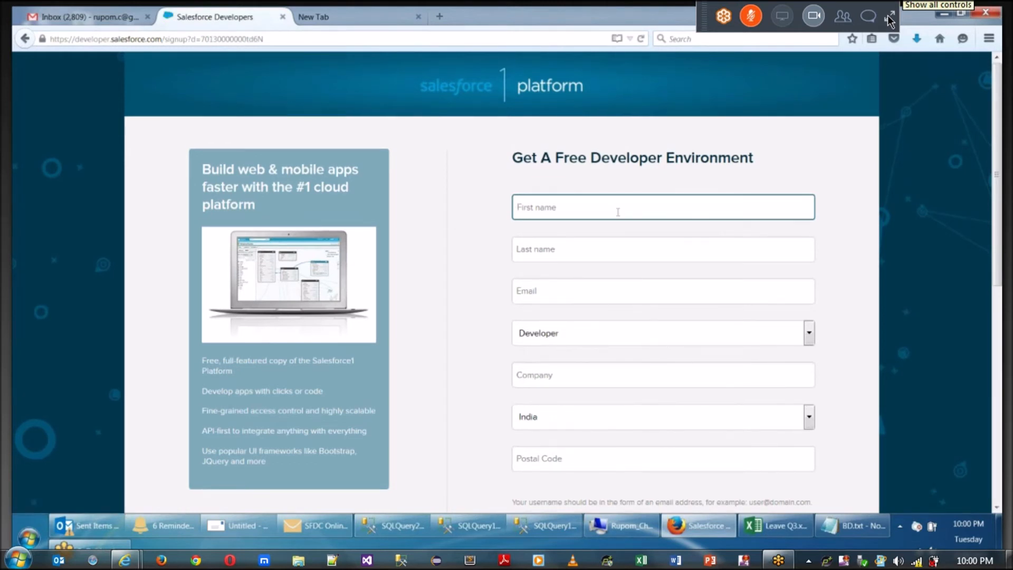
left_click(749, 23)
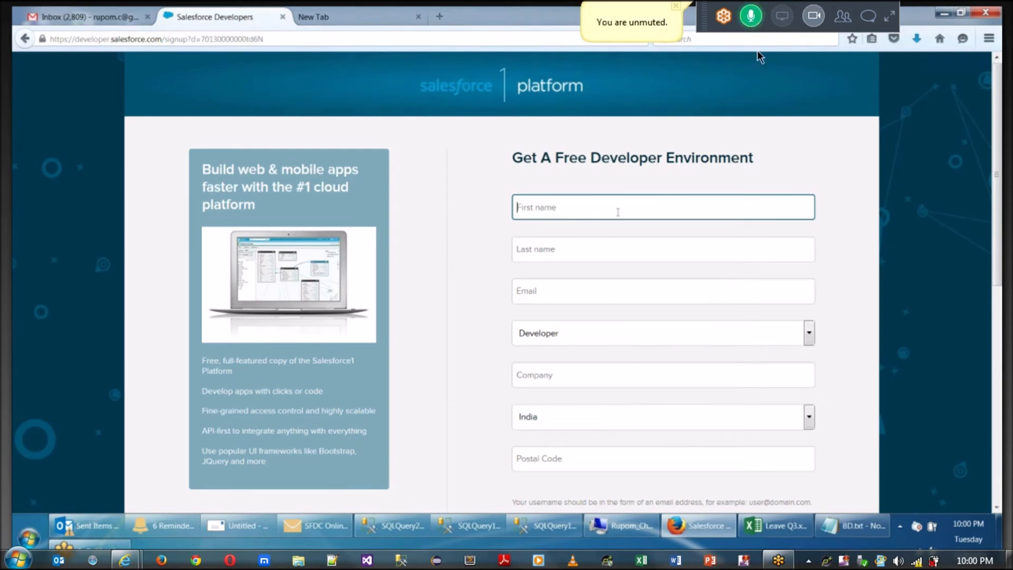
left_click(754, 26)
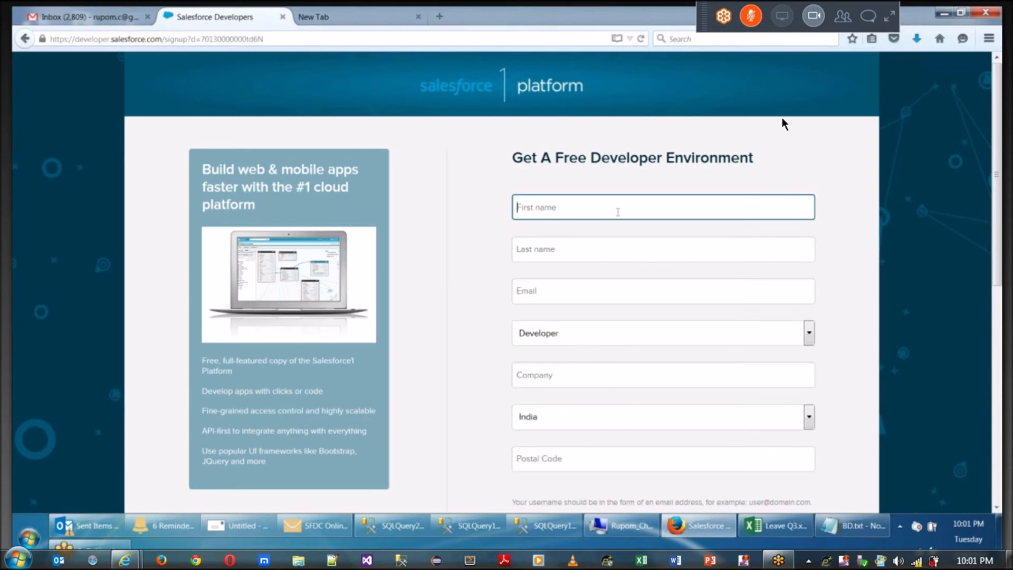
Enter the applicant's first name, last name and email address in the developer sign-up form
left_click(573, 249)
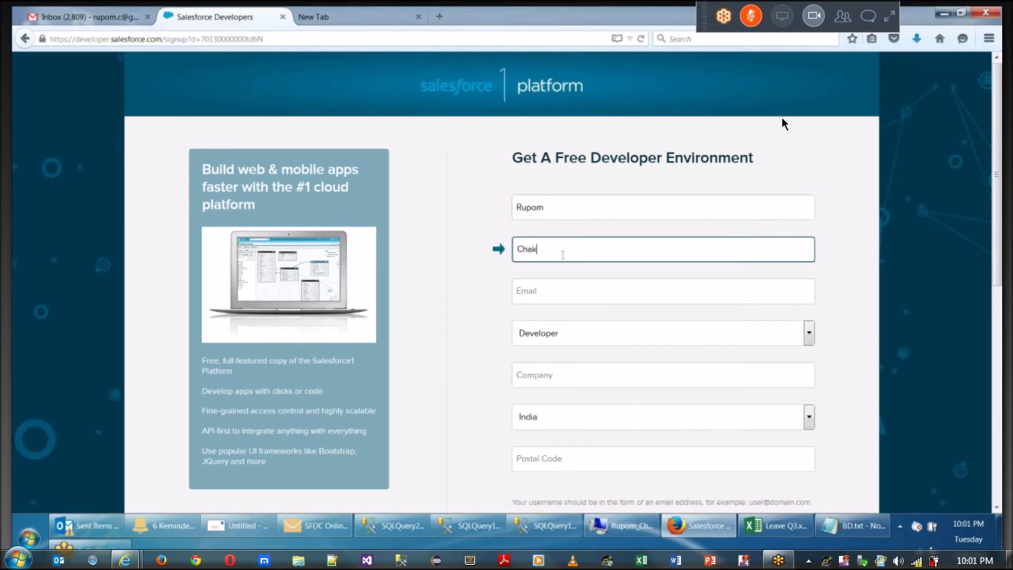
left_click(556, 294)
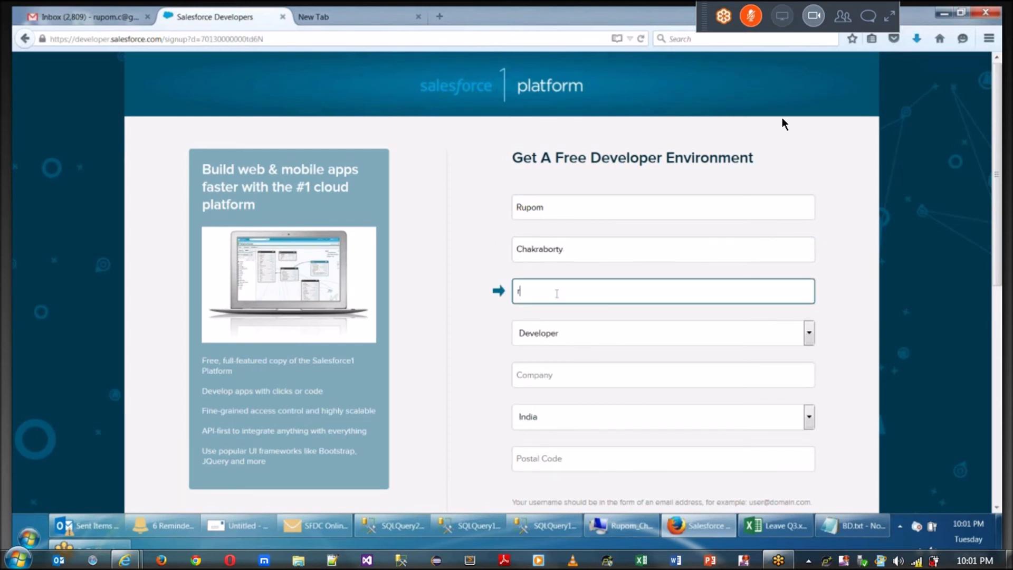
Keep Developer as the job role and enter the applicant's first name followed by "Technology Pvt. Ltd." as the company
left_click(602, 333)
left_click(580, 396)
left_click(574, 380)
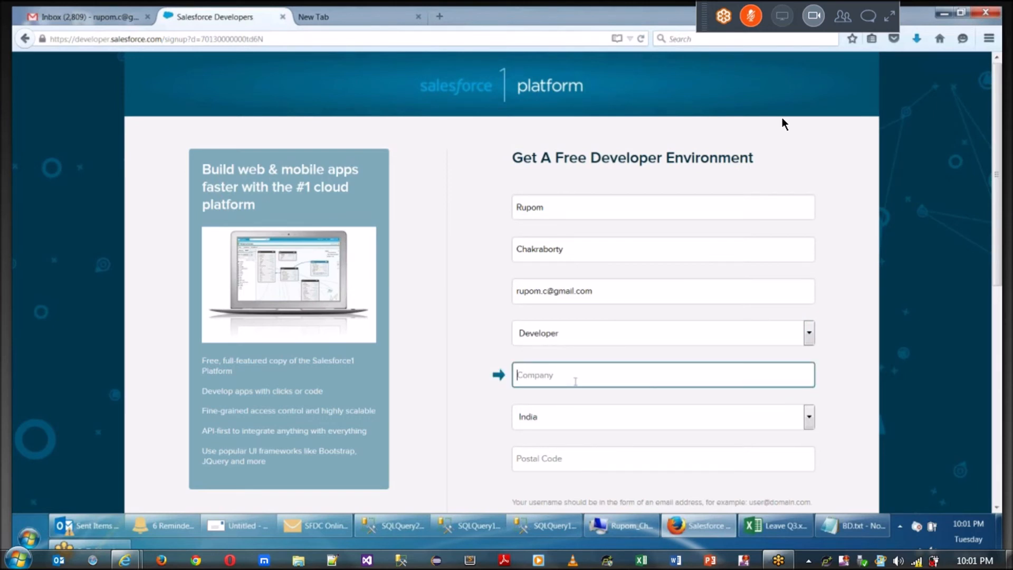
type("Rupom T")
type("echno")
type("logy Pv")
type("t. Lt")
type("d")
key("BackSpace")
type("d")
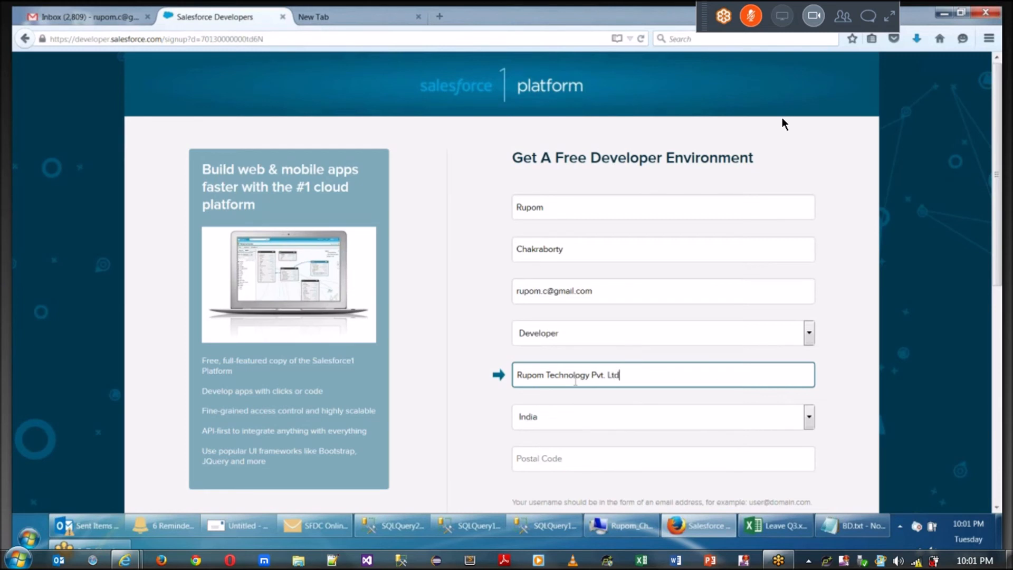
type(".")
Fill in the six-digit postal code, accept the Master Subscription Agreement and submit the sign-up form
left_click(541, 450)
type("5000049")
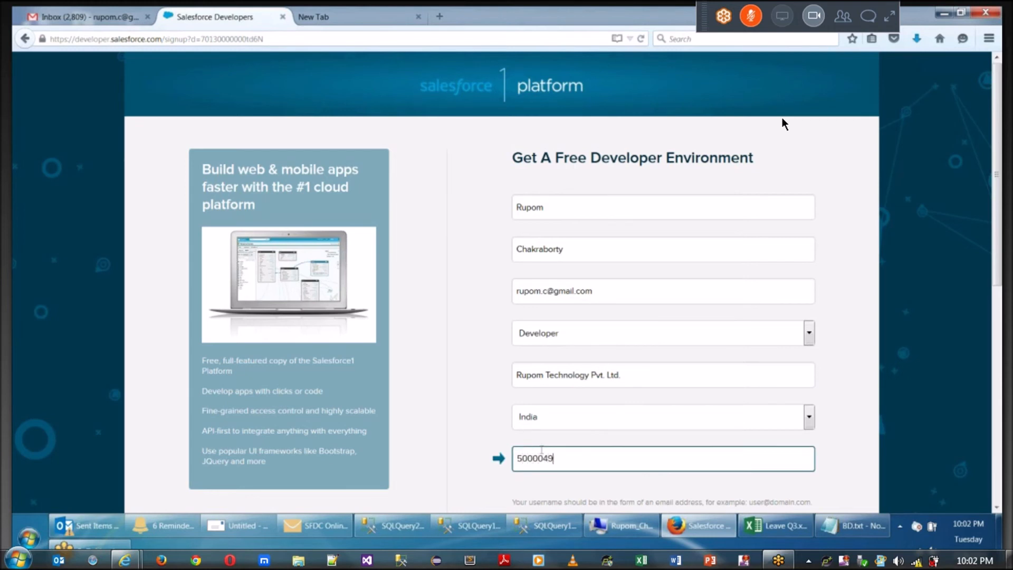
left_click(538, 453)
key("BackSpace")
left_click(472, 436)
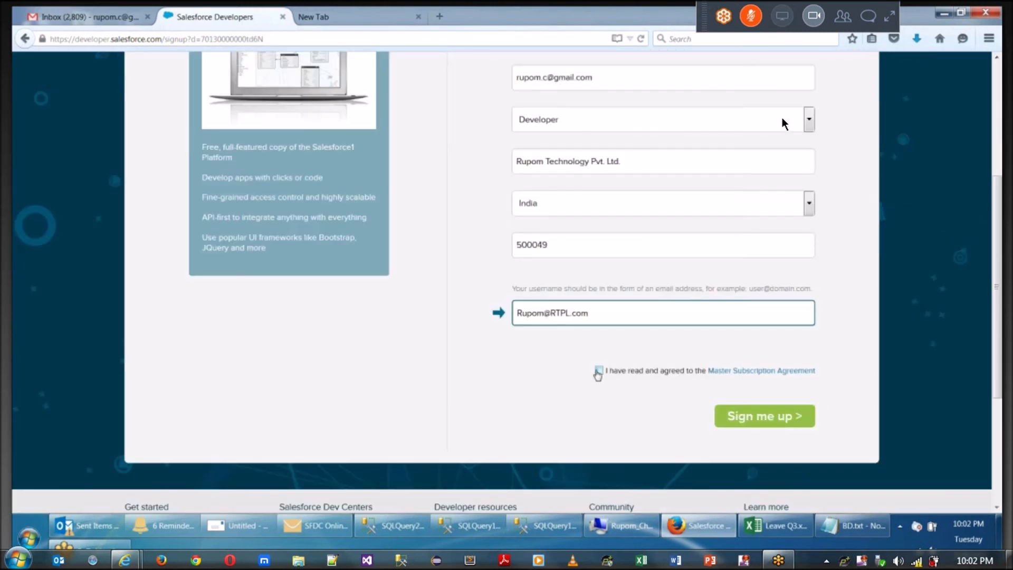
left_click(598, 372)
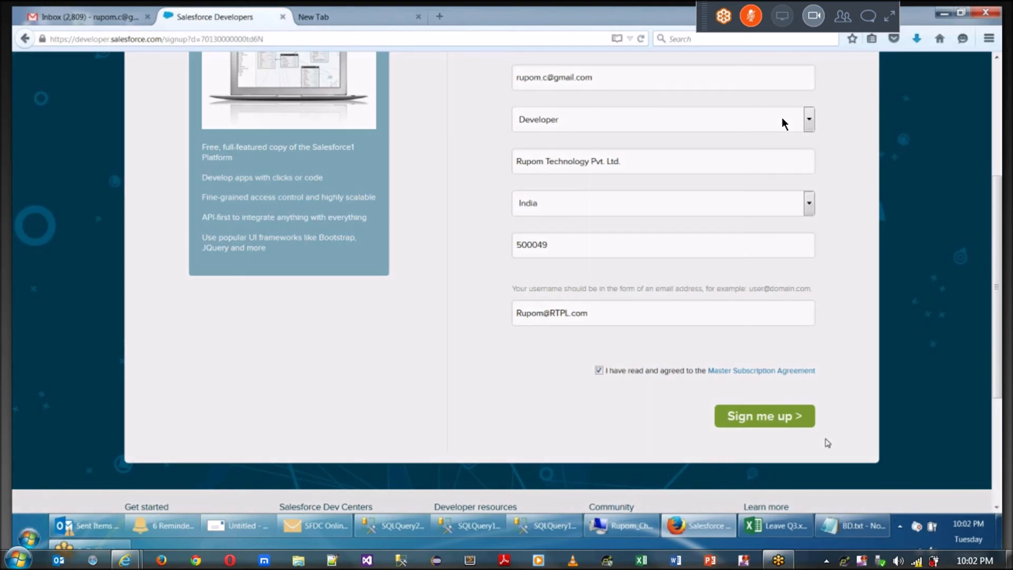
left_click(786, 417)
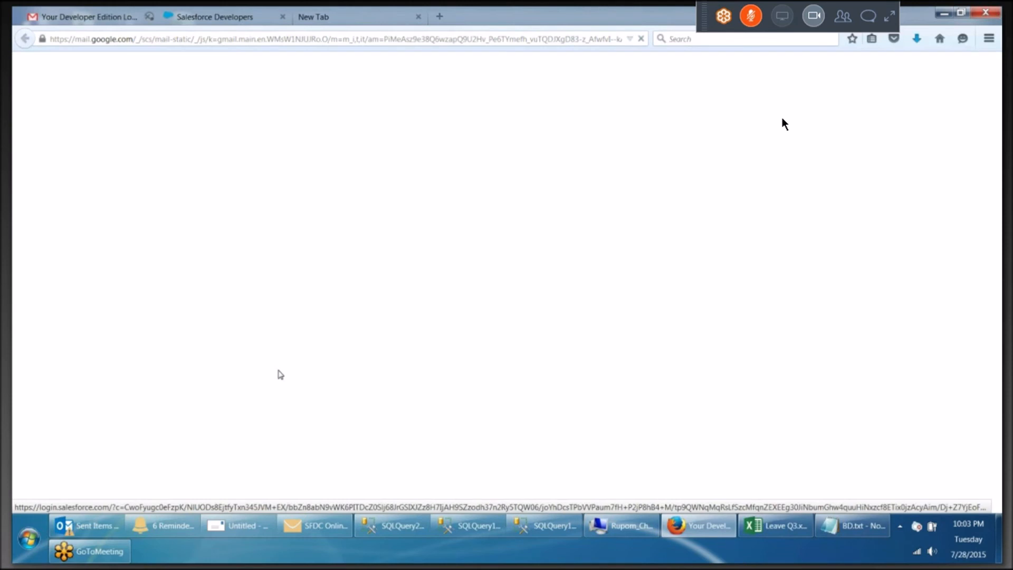
Open the login link from the confirmation email and enter and verify the new account password
left_click(280, 374)
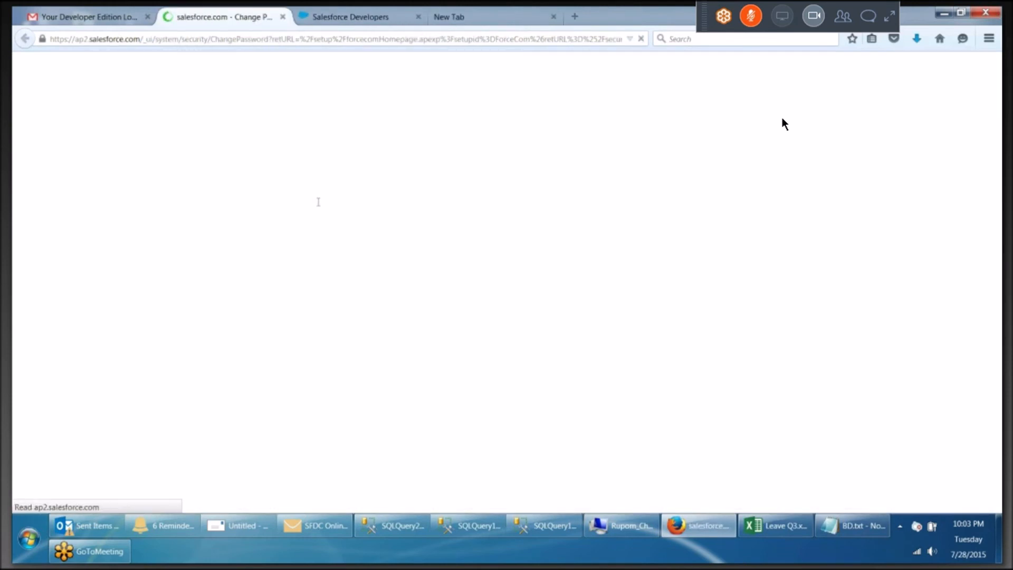
left_click(405, 282)
type("•••")
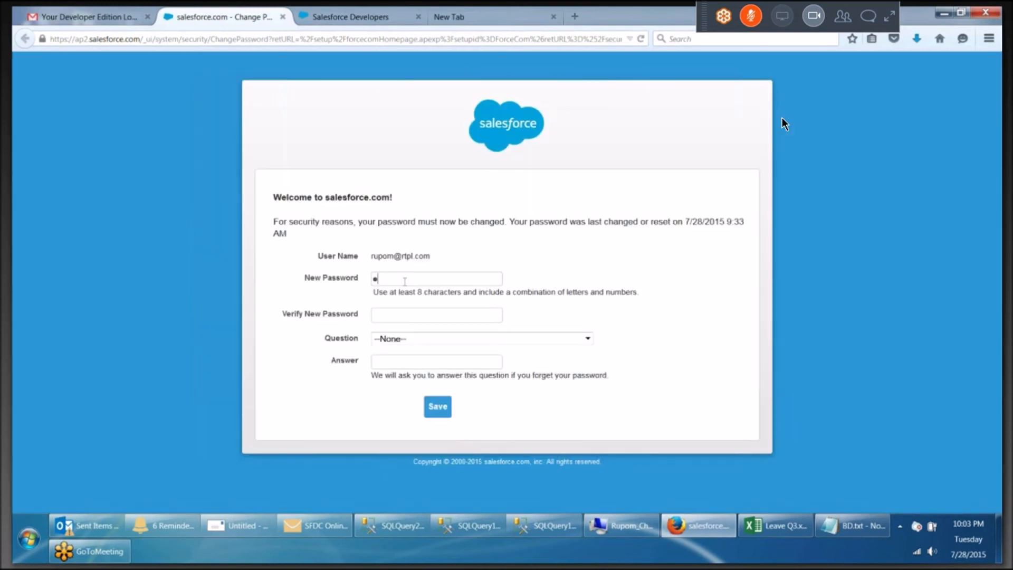
type("•••••")
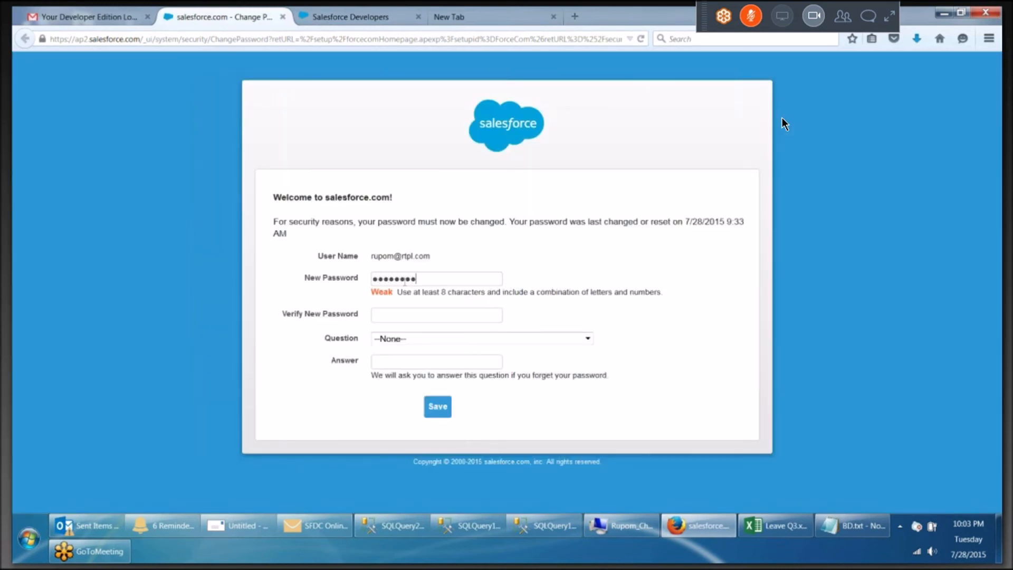
type("•")
key("Tab")
type("•••••••")
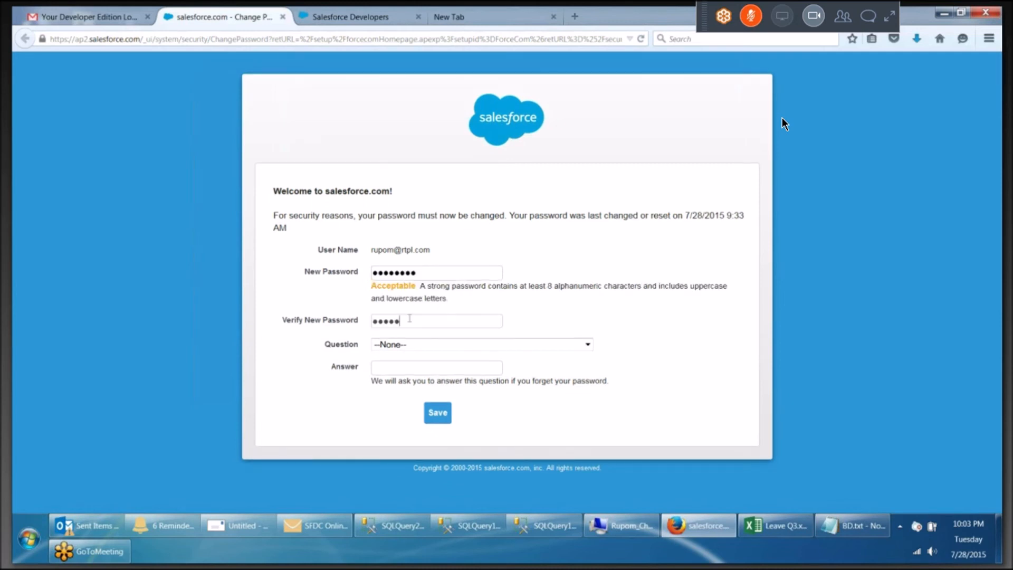
type("•")
left_click(431, 417)
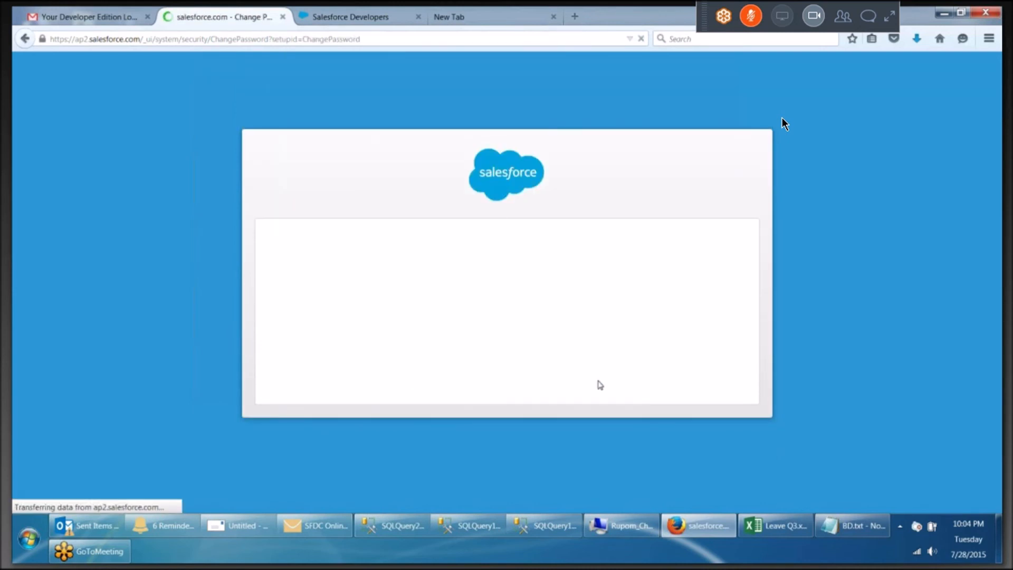
Choose the security question "In what city was your first job?", enter the security answer and save the password change
left_click(422, 321)
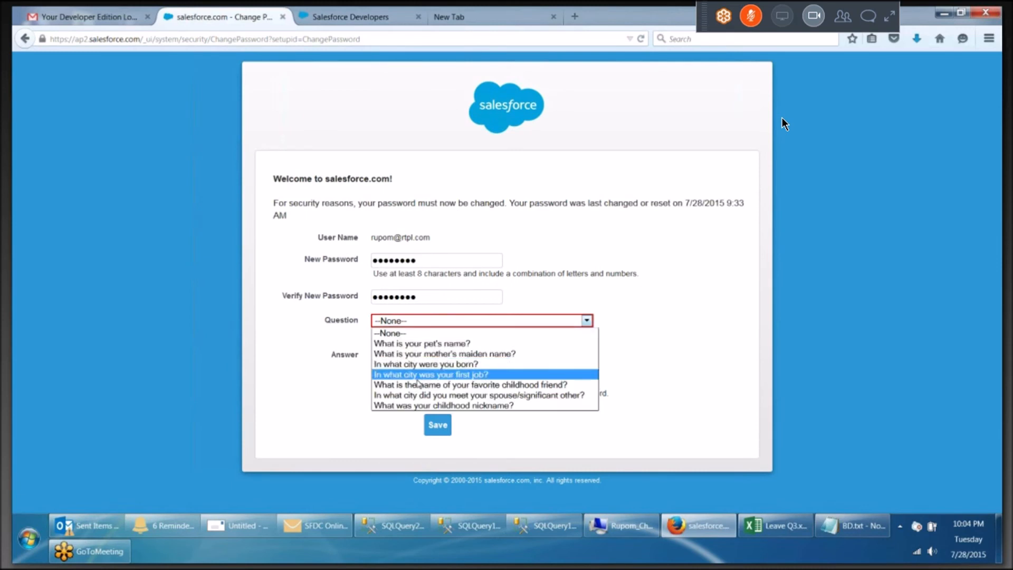
left_click(423, 376)
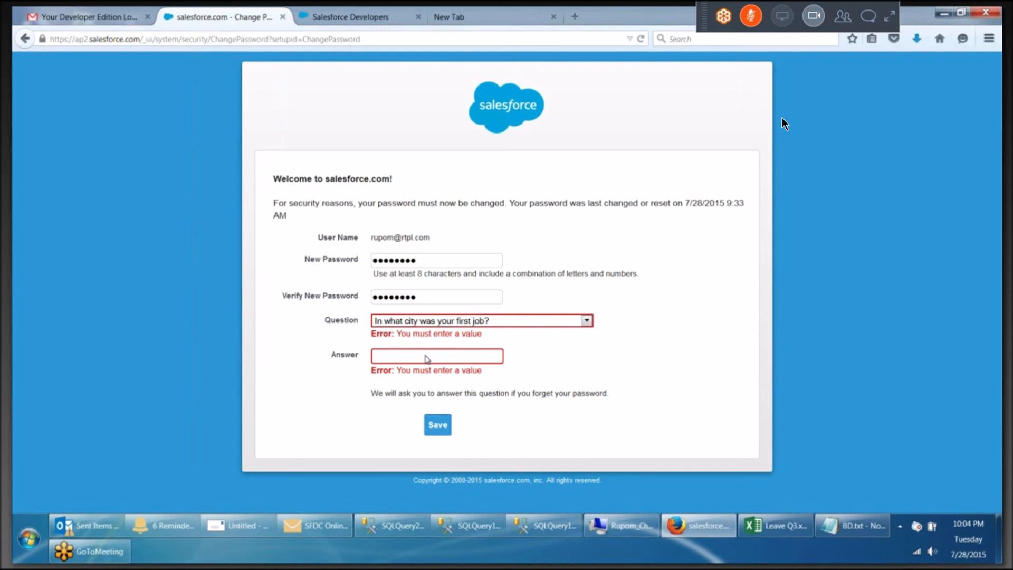
left_click(428, 357)
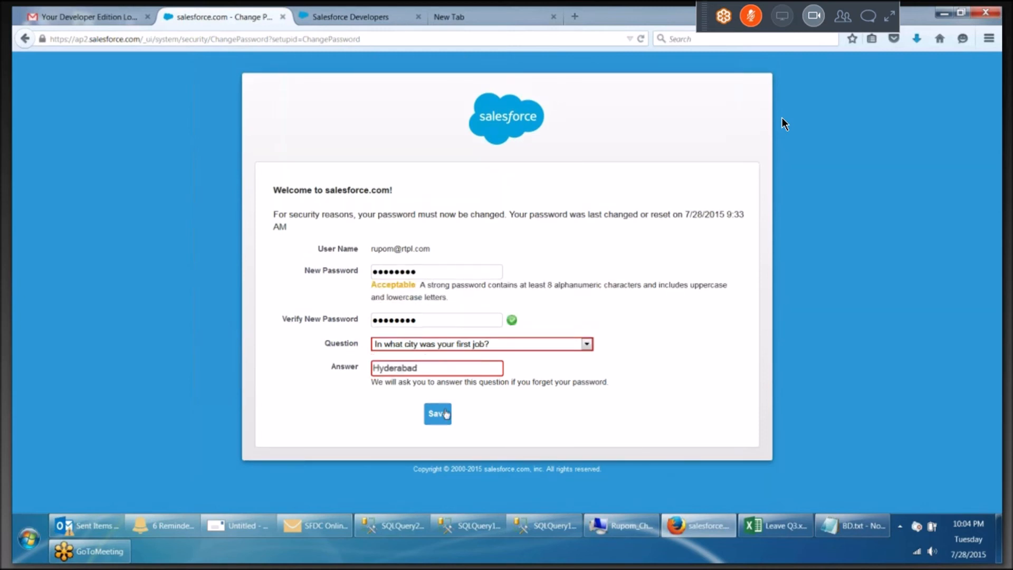
left_click(445, 414)
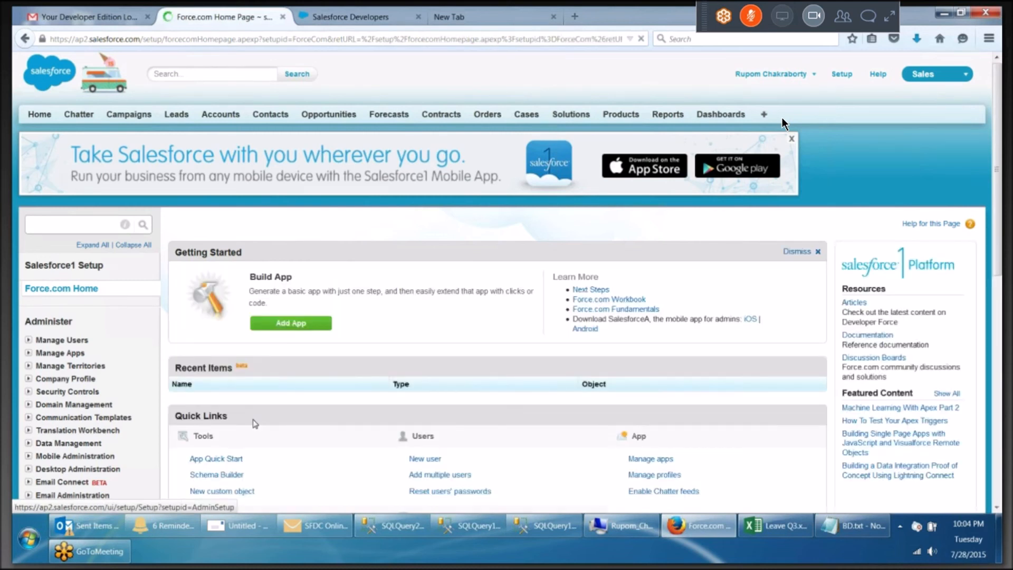
Start a new user from the Users list under Manage Users and paste in the user's email address
left_click(62, 340)
left_click(57, 354)
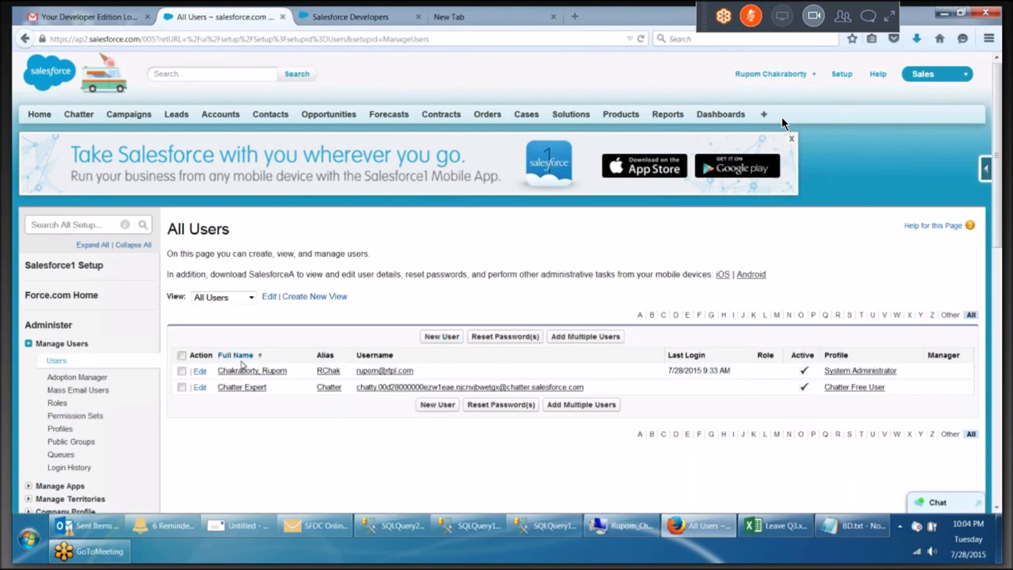
left_click(434, 341)
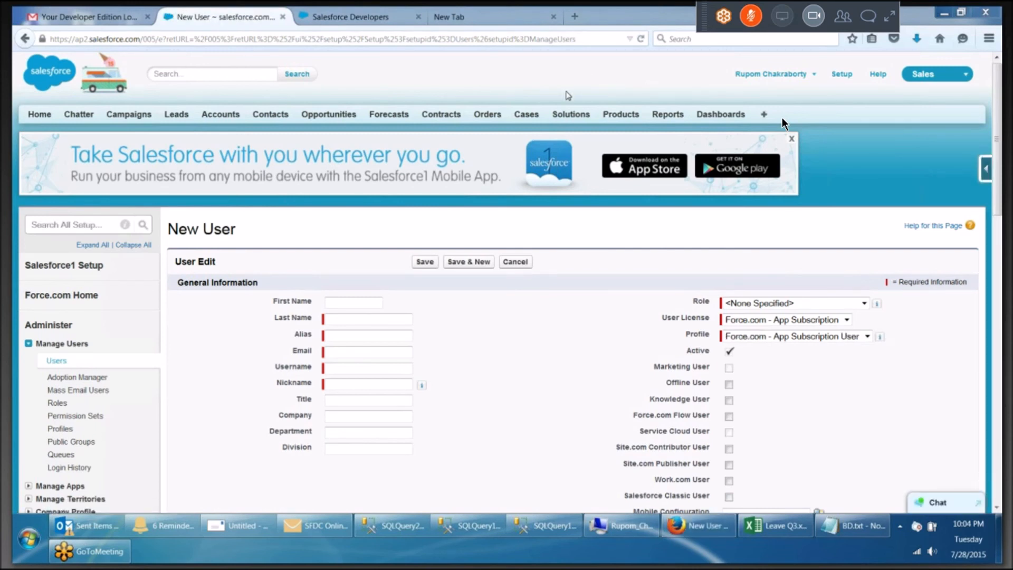
left_click(353, 356)
key("ctrl+v")
Enter the new user's first name and single-letter last name
left_click(336, 303)
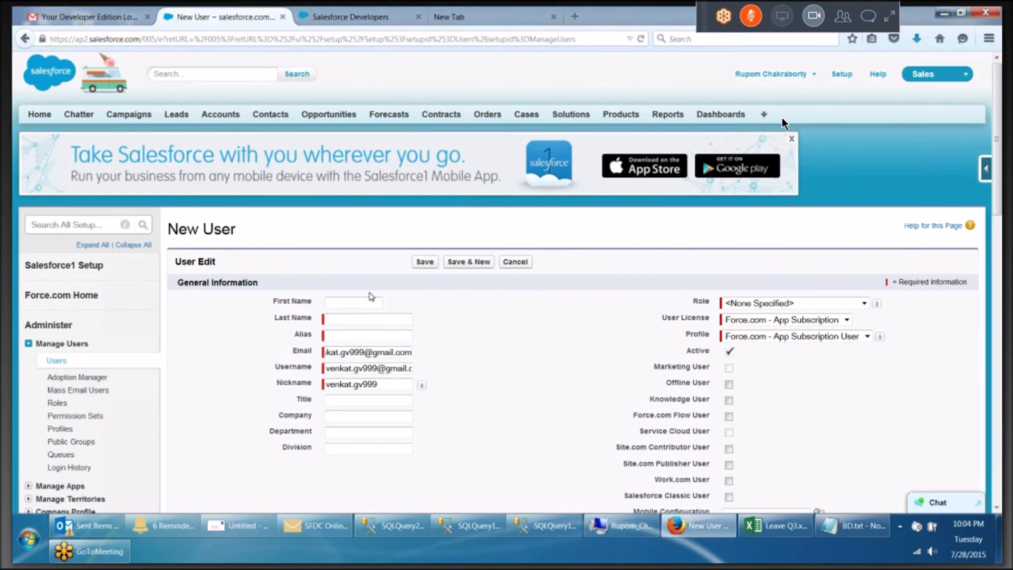
type("VenKat")
key("BackSpace")
key("BackSpace")
Replace the suggested username with the user's first name at the rtpl.com domain
key("BackSpace")
type("kat")
left_click(335, 320)
type("G")
left_click(362, 369)
key("ctrl+a")
key("BackSpace")
type("v")
key("BackSpace")
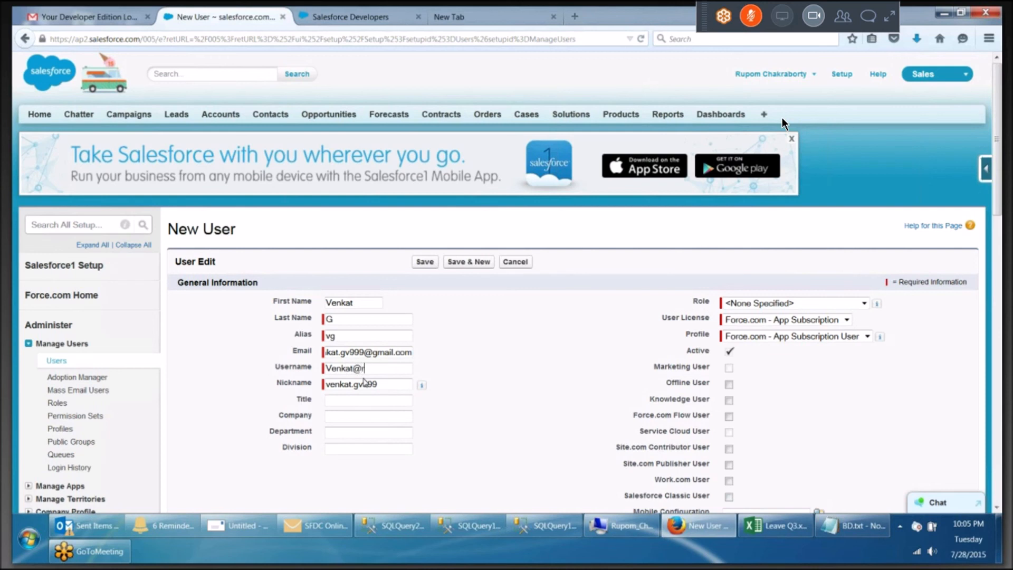
left_click_drag(331, 371, 394, 364)
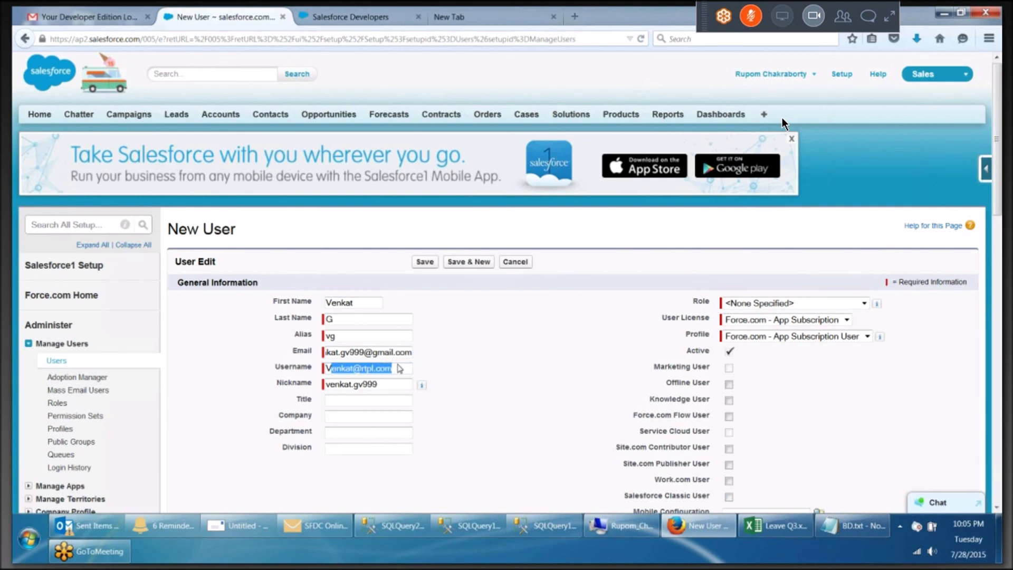
Assign the CEO role, Salesforce user license and System Administrator profile, and save the new user
left_click(833, 308)
left_click(823, 325)
left_click(833, 337)
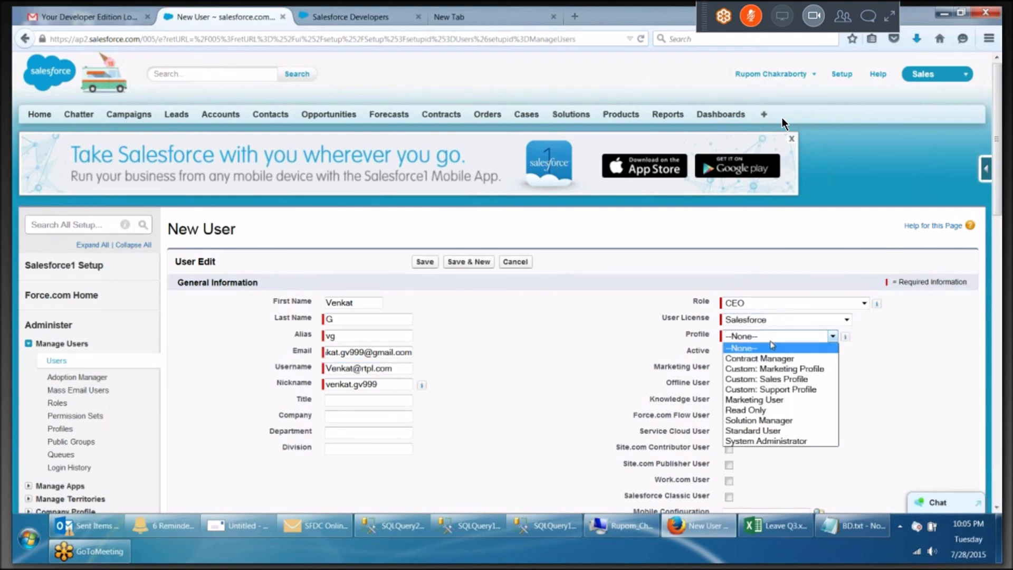
left_click(764, 442)
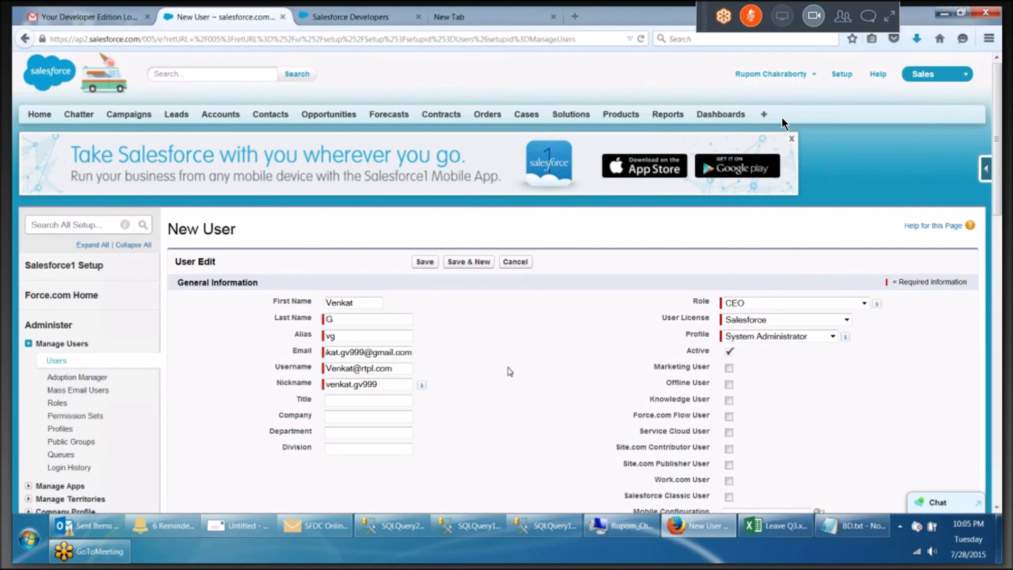
scroll(510, 372, "down", 1)
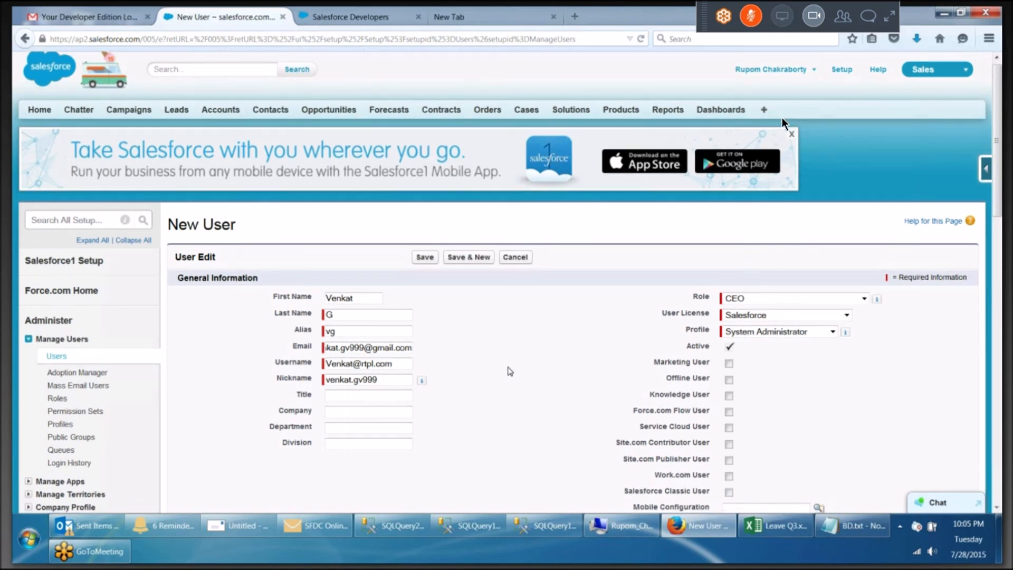
scroll(508, 367, "down", 15)
left_click(425, 452)
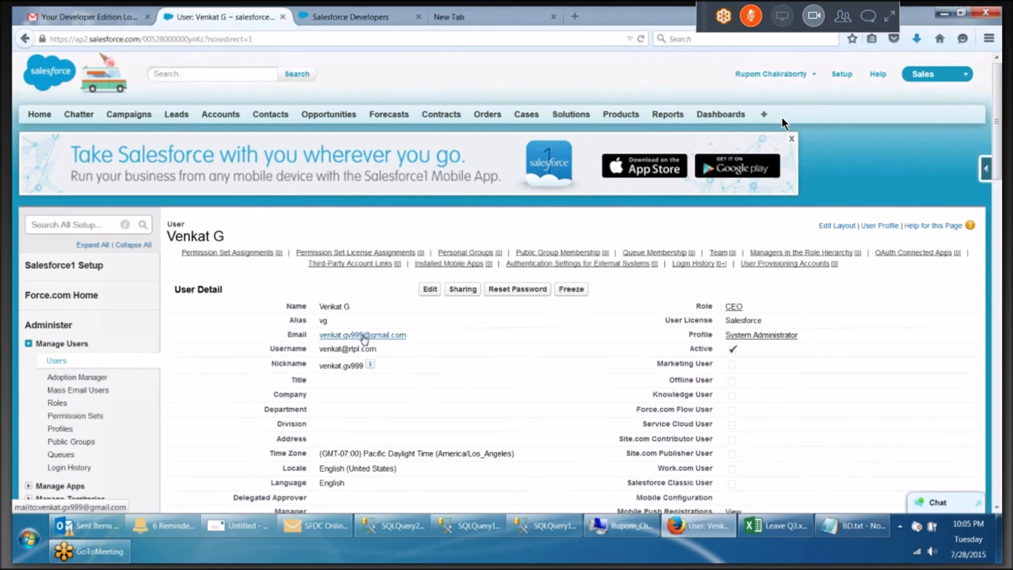
Start another new user from the Users list, fill in the email address and enter the user's first name
left_click(65, 362)
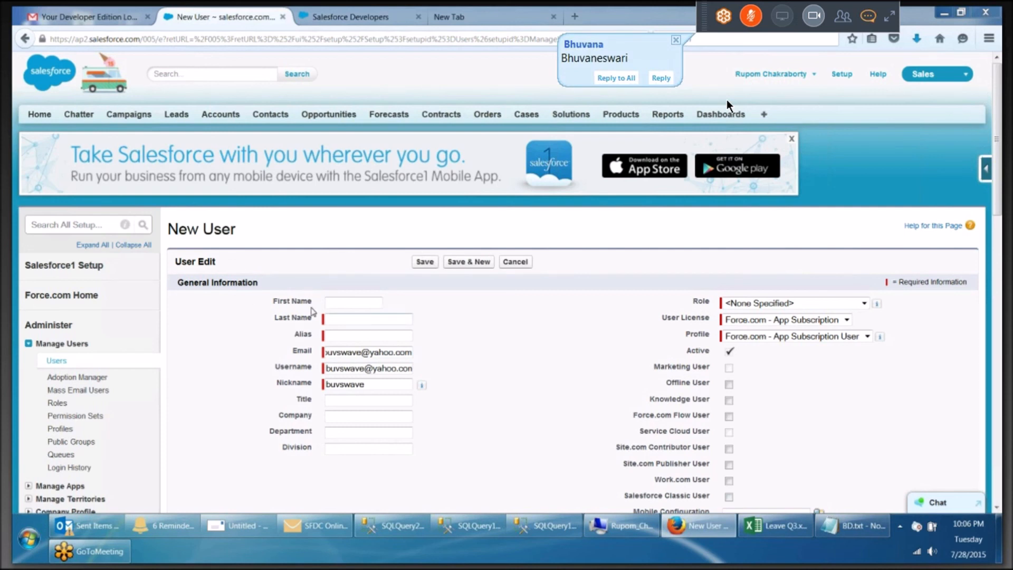
left_click(341, 301)
type("Bhuvaneswari")
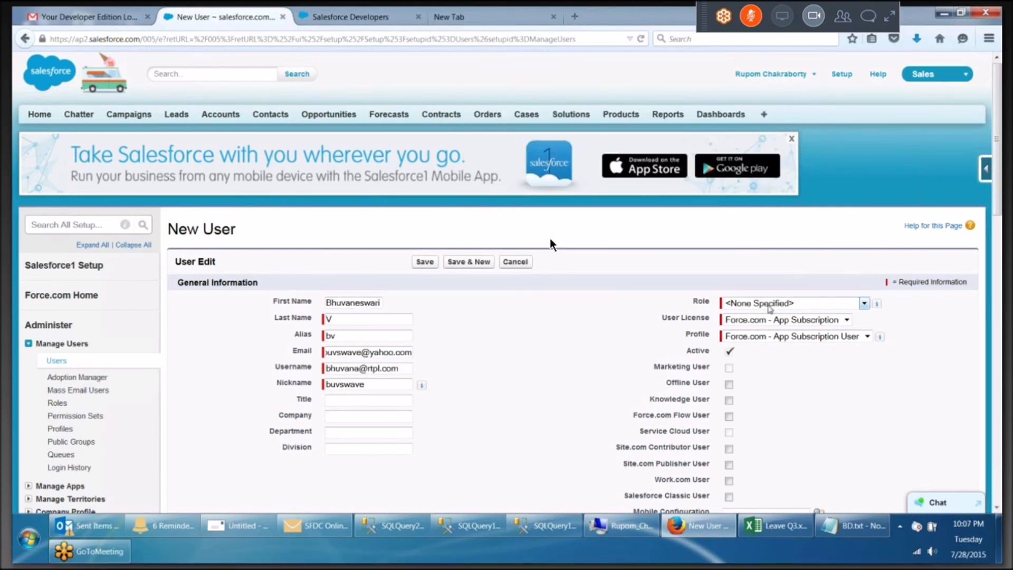
Assign the CEO role and the Salesforce Platform user license to the new user, and check the available profiles
left_click(771, 309)
left_click(794, 324)
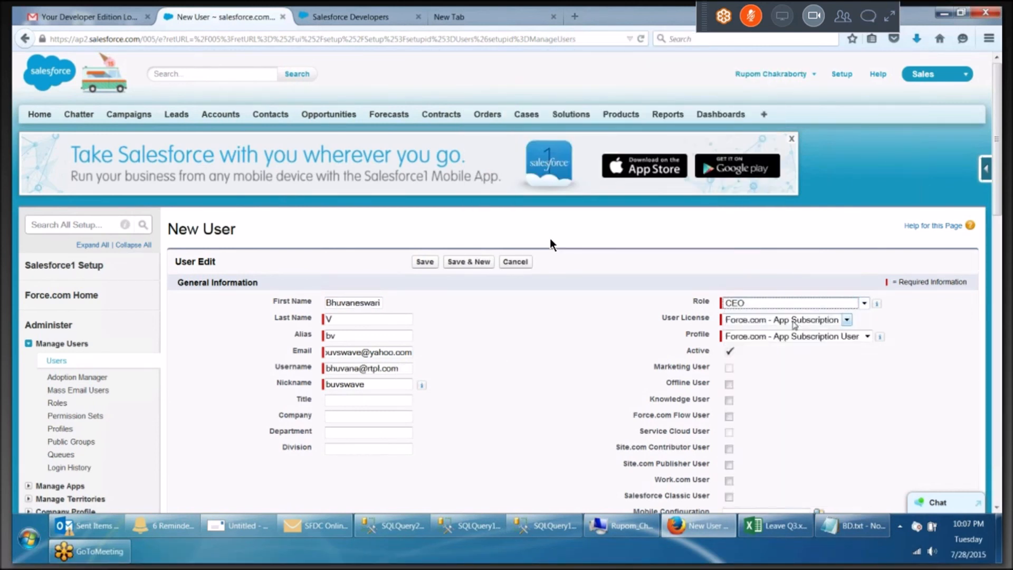
left_click(794, 324)
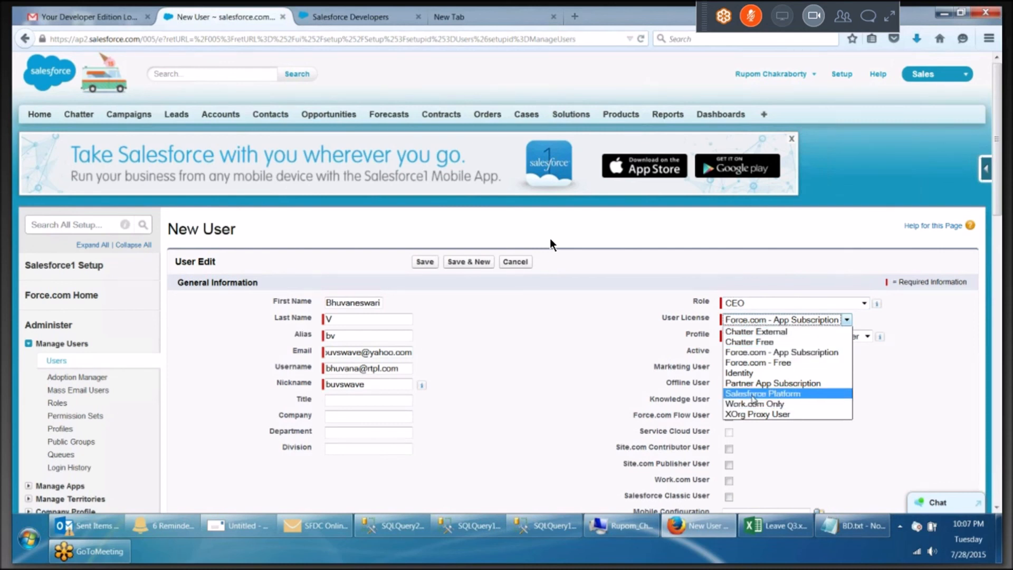
left_click(754, 395)
left_click(775, 342)
left_click(776, 334)
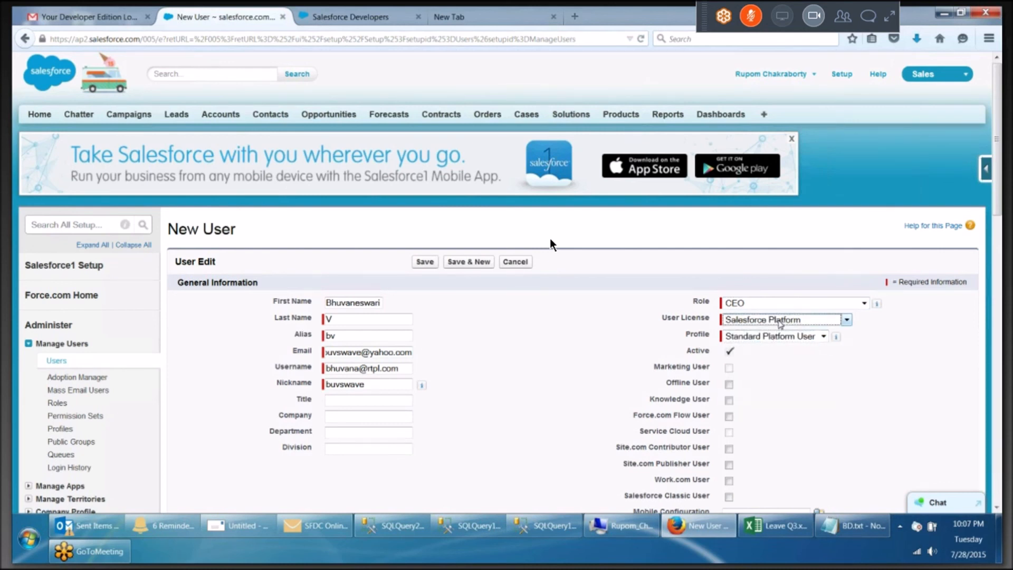
Try the Force.com - Free user license, check the profiles it offers, and return the license to Salesforce Platform
left_click(780, 323)
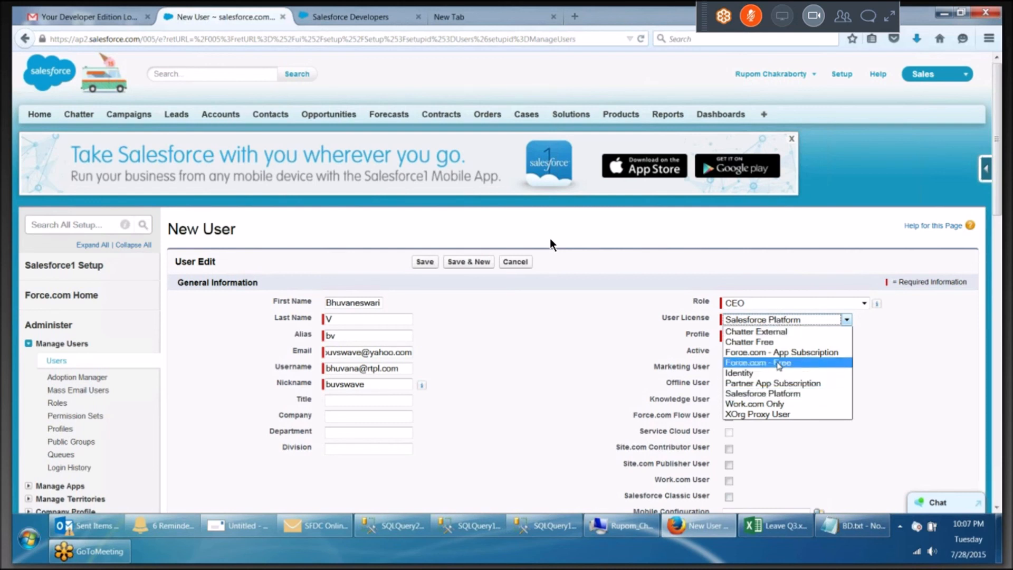
left_click(765, 362)
left_click(792, 336)
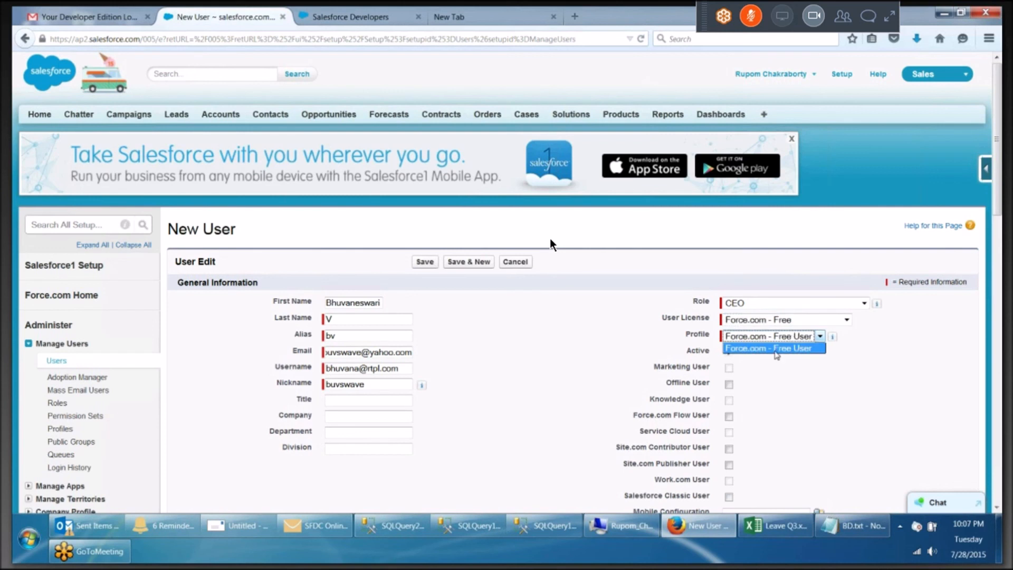
left_click(772, 320)
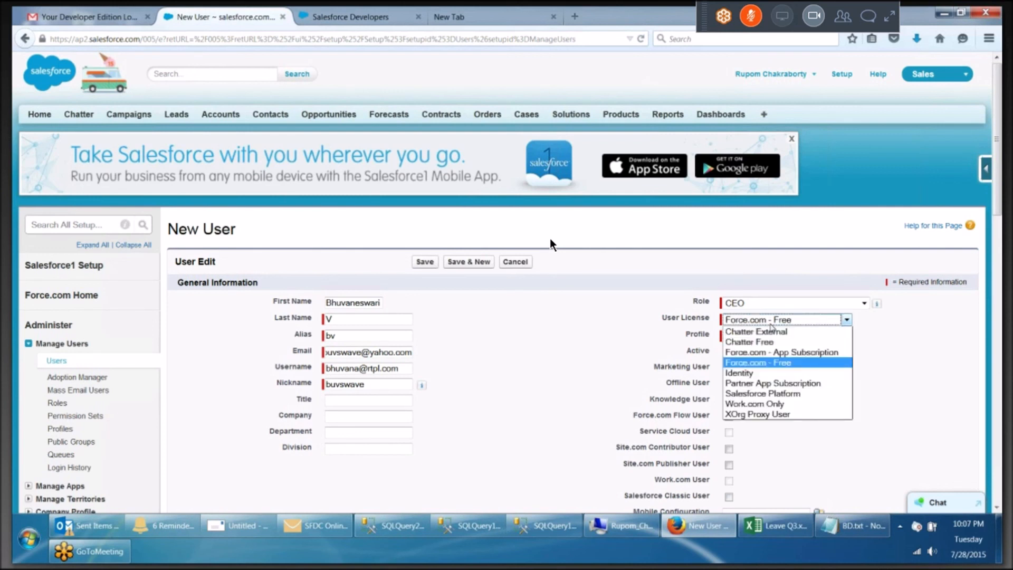
left_click(772, 393)
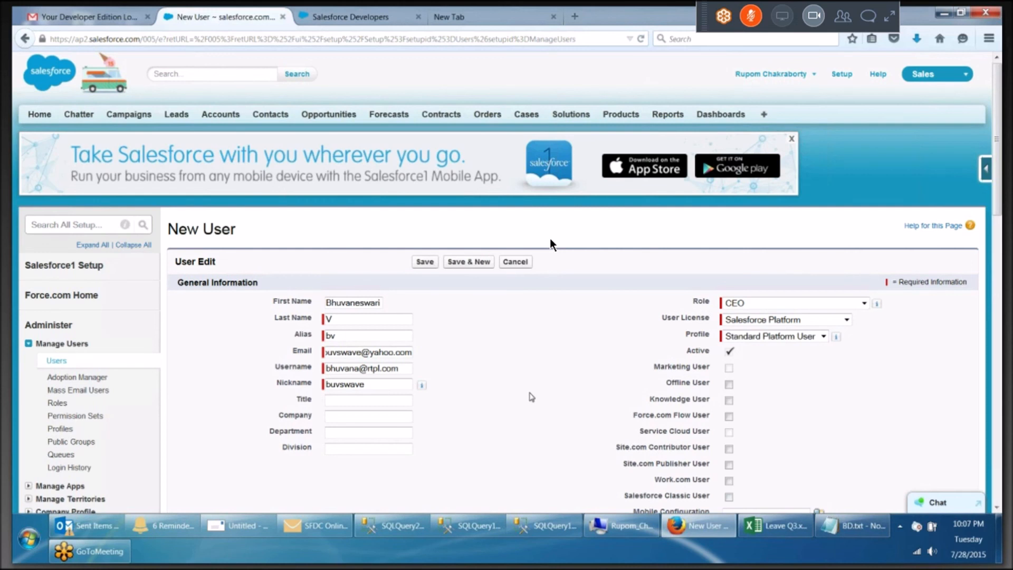
Save the new user and start another new user from the All Users list
scroll(529, 393, "down", 10)
left_click(427, 457)
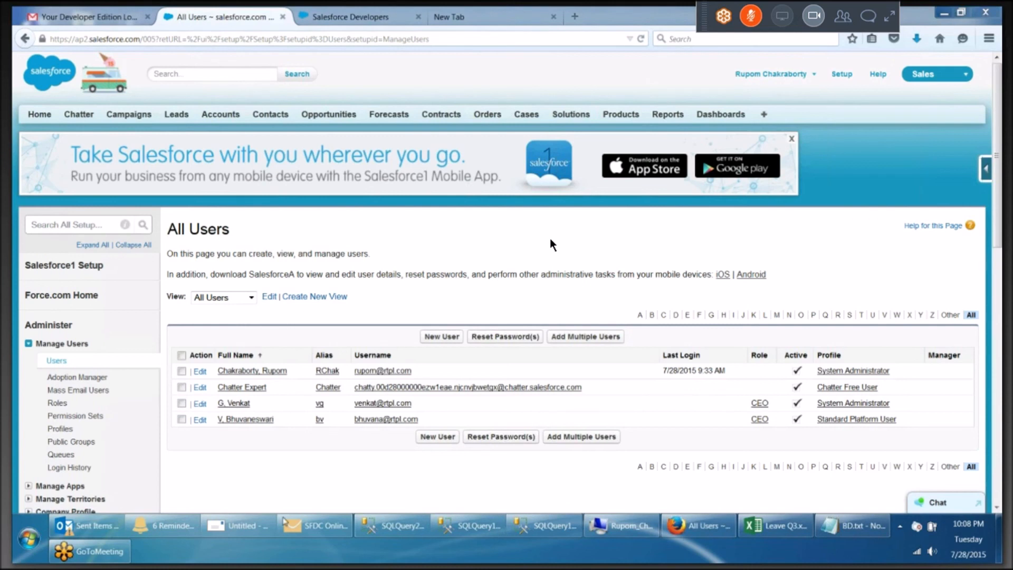
left_click(435, 338)
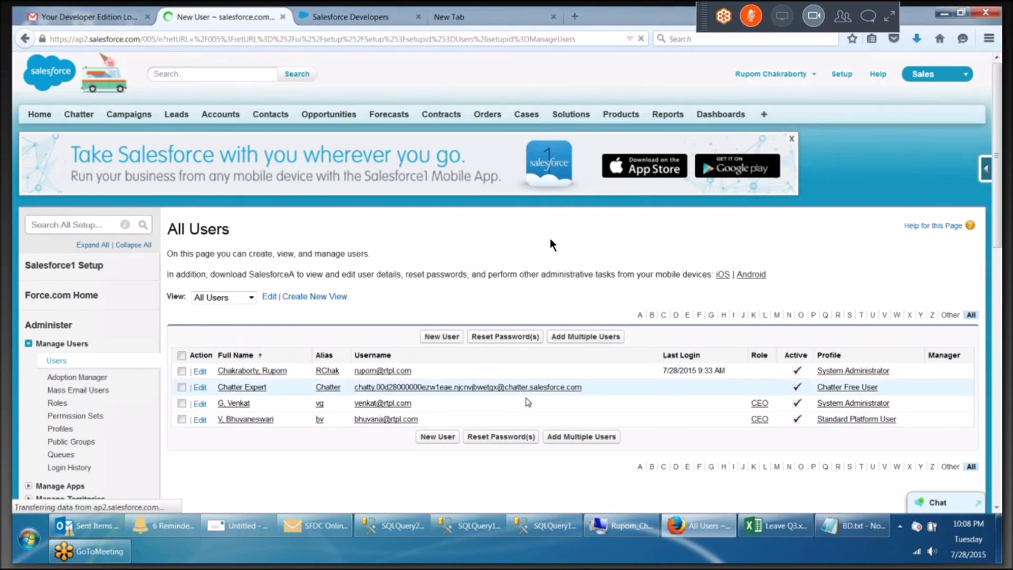